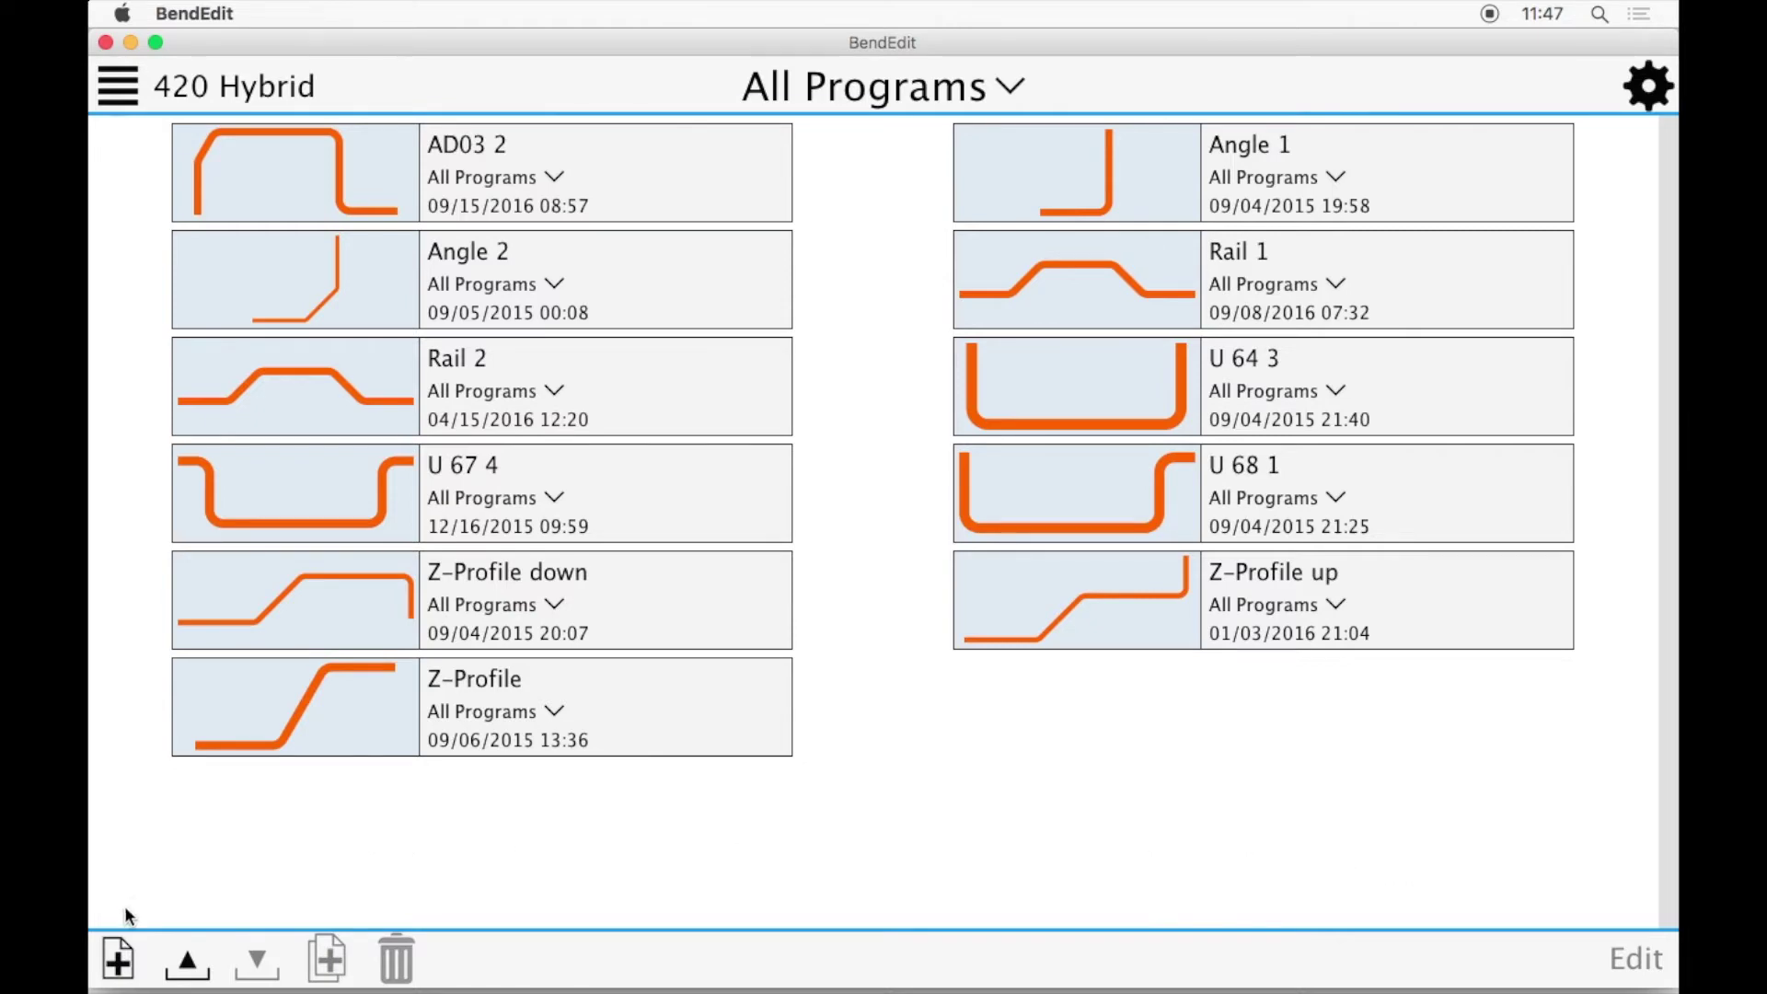
- Create a new bending program named 'Busbar' and start editing its material thickness
click(122, 954)
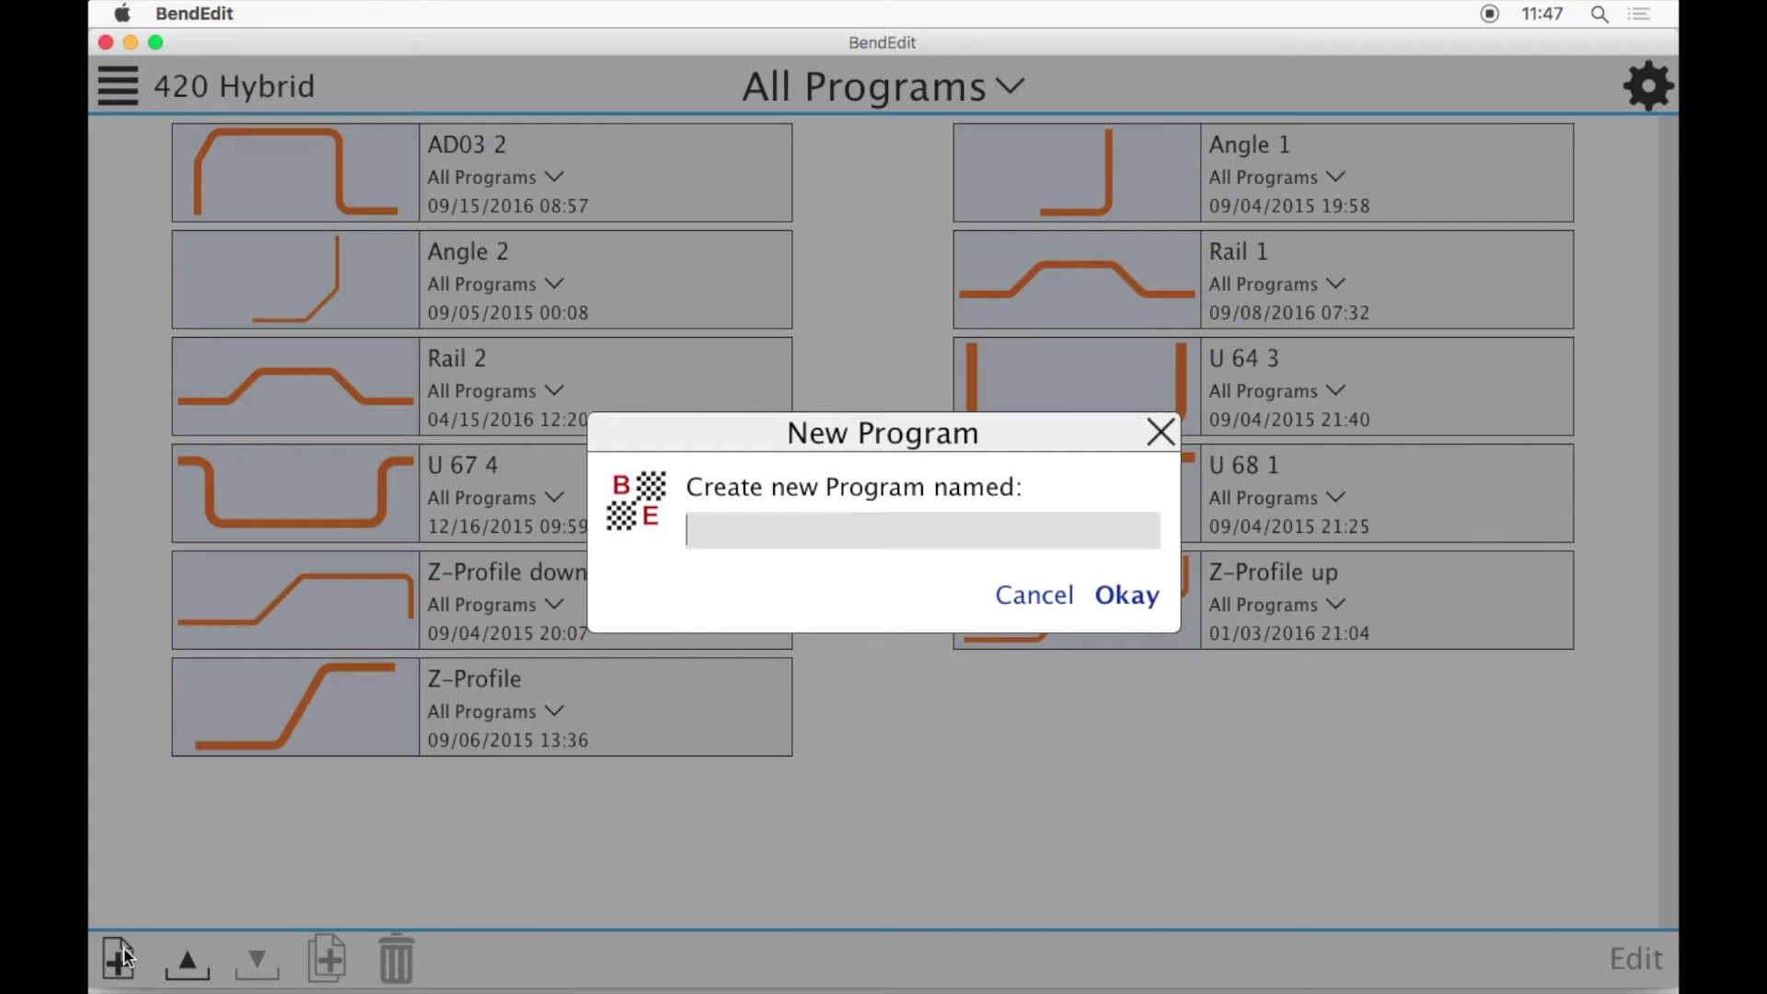
text(Busbar)
click(1127, 598)
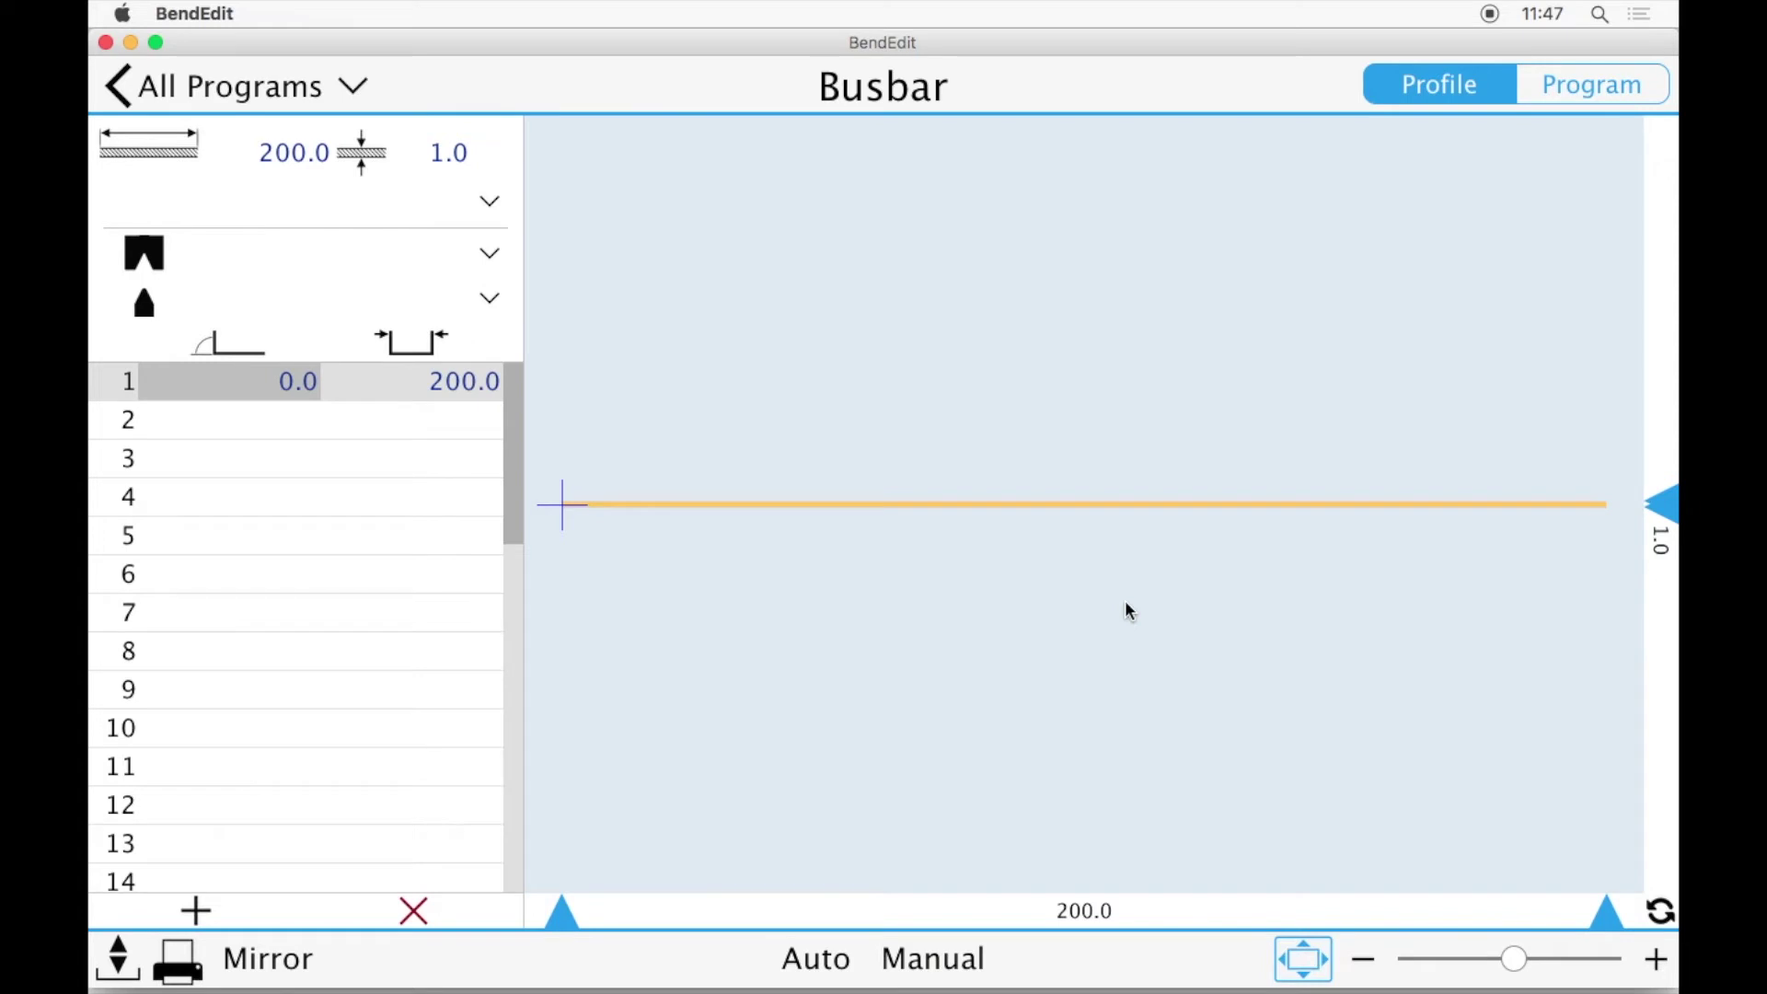
click(410, 158)
- Set the blank thickness to 8.0 and the material to 4 Copper mild
text(8)
key(Return)
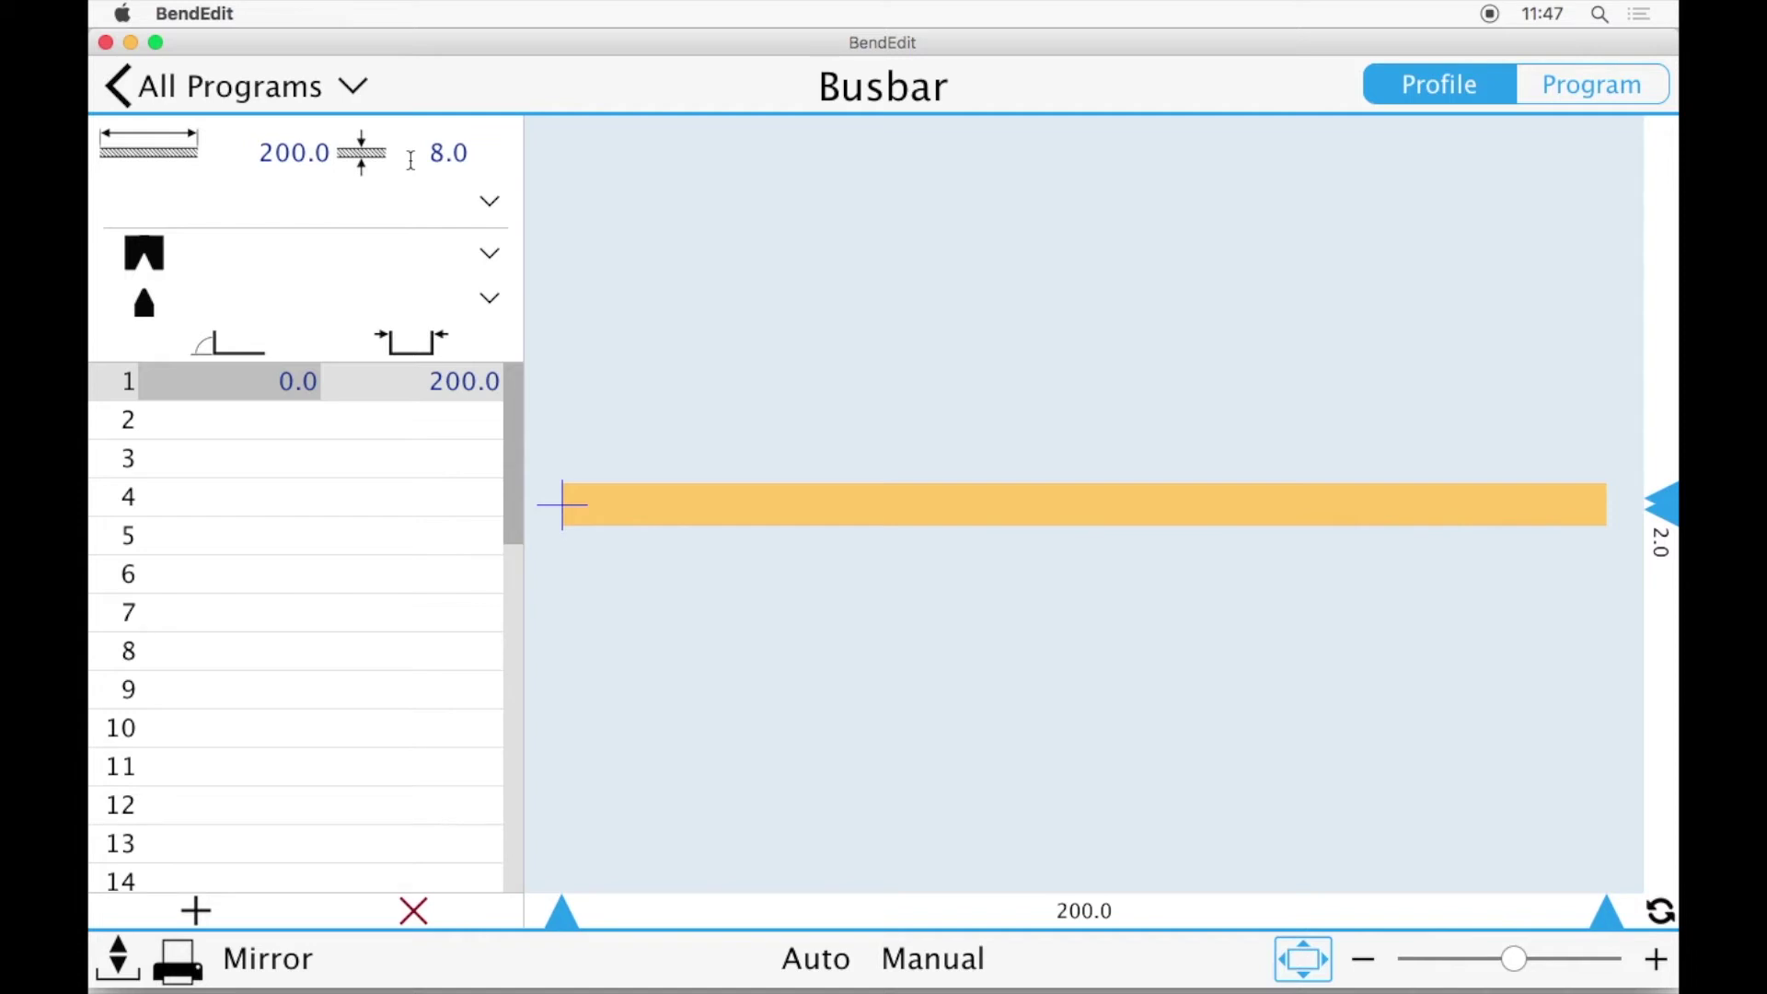
click(490, 201)
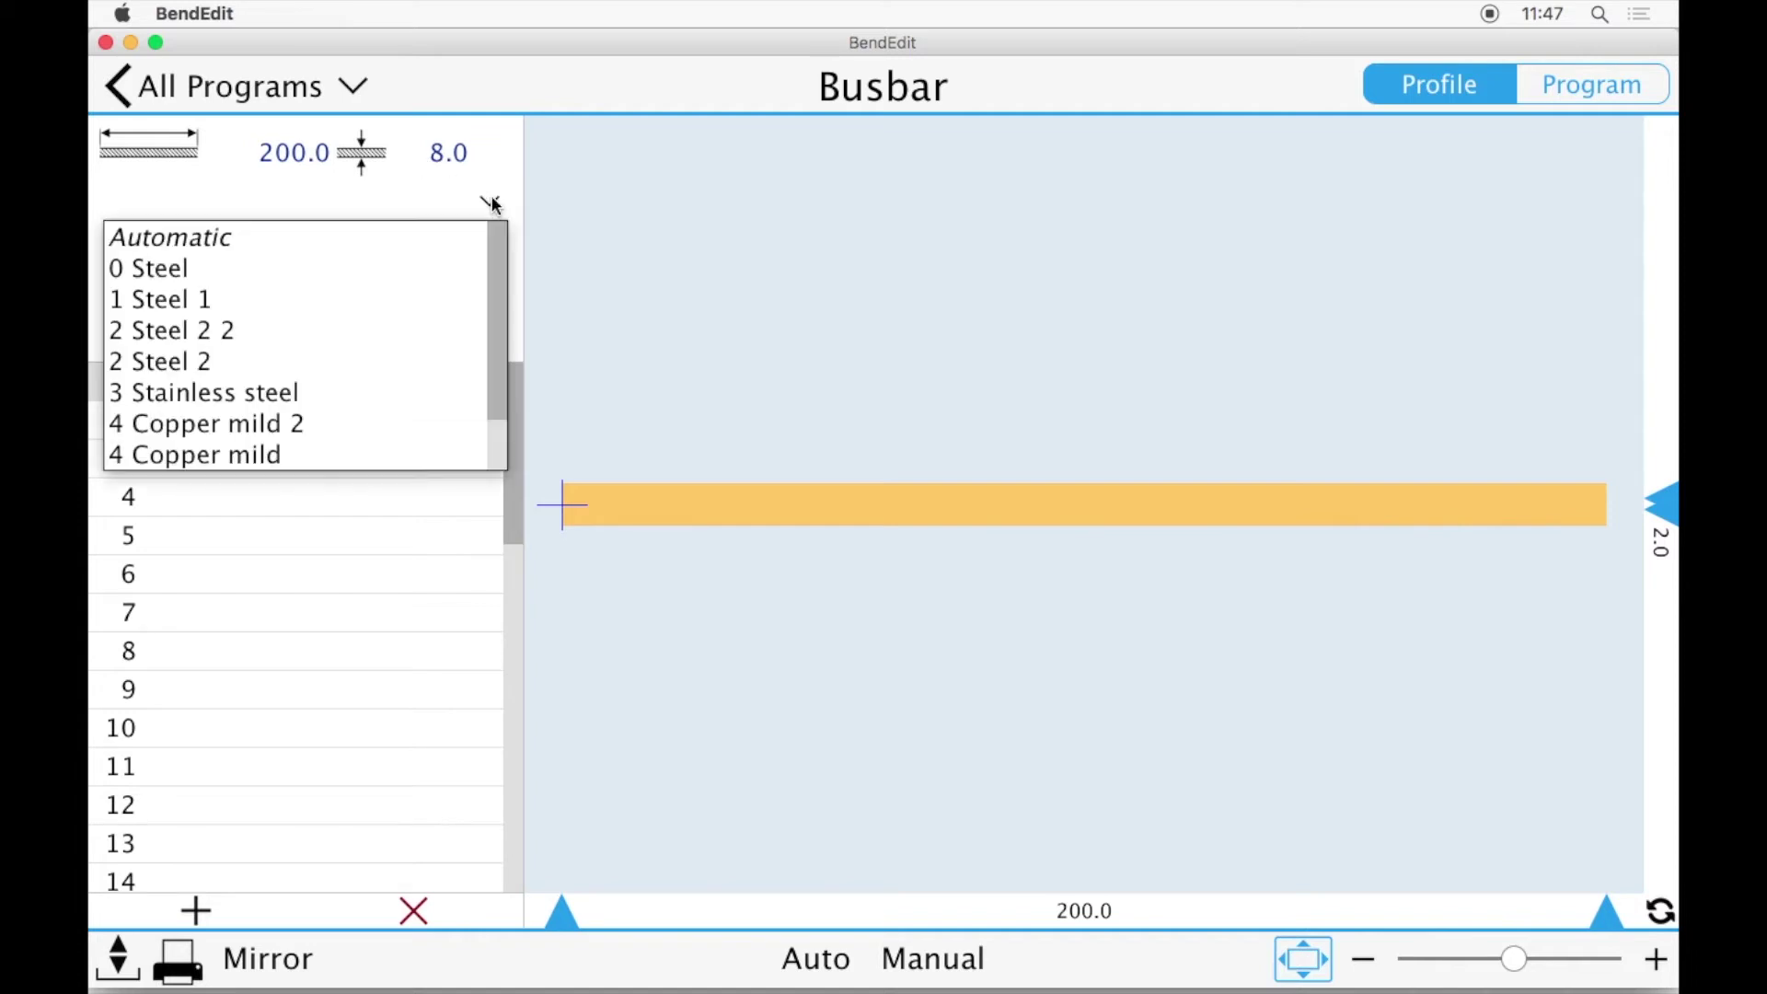
click(267, 454)
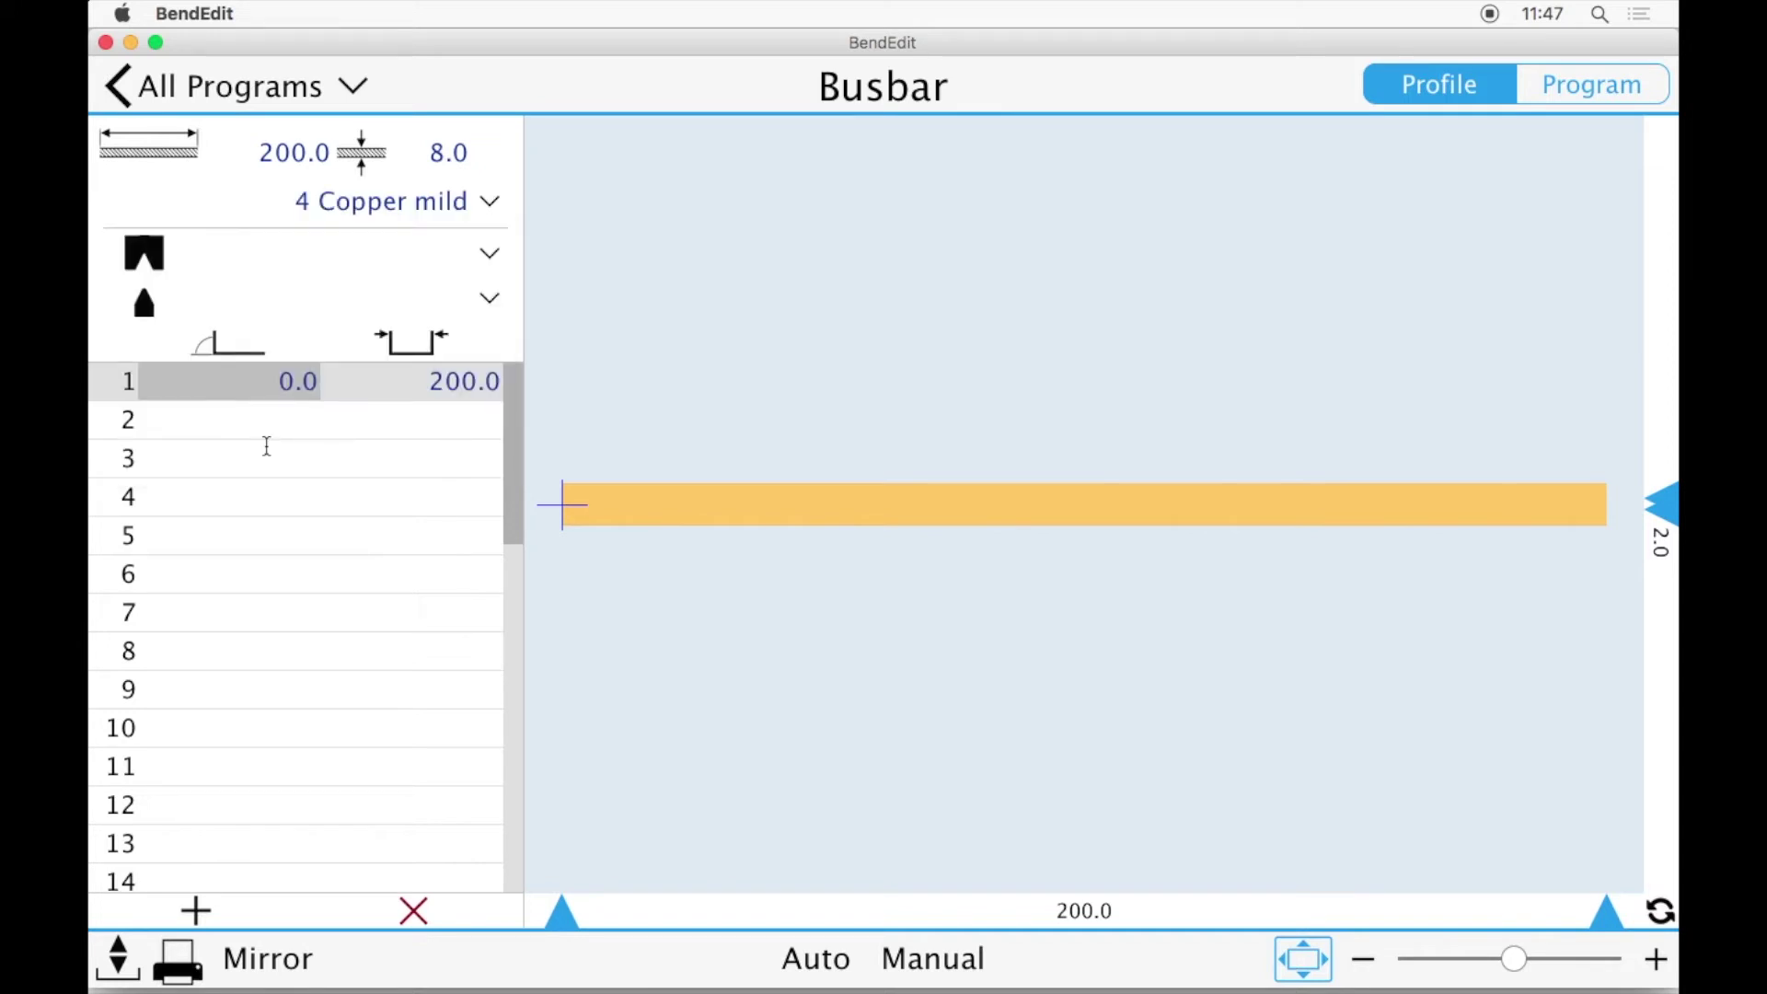
- Choose MW 50 M as the upper tool and R 5 CU as the lower tool
click(490, 258)
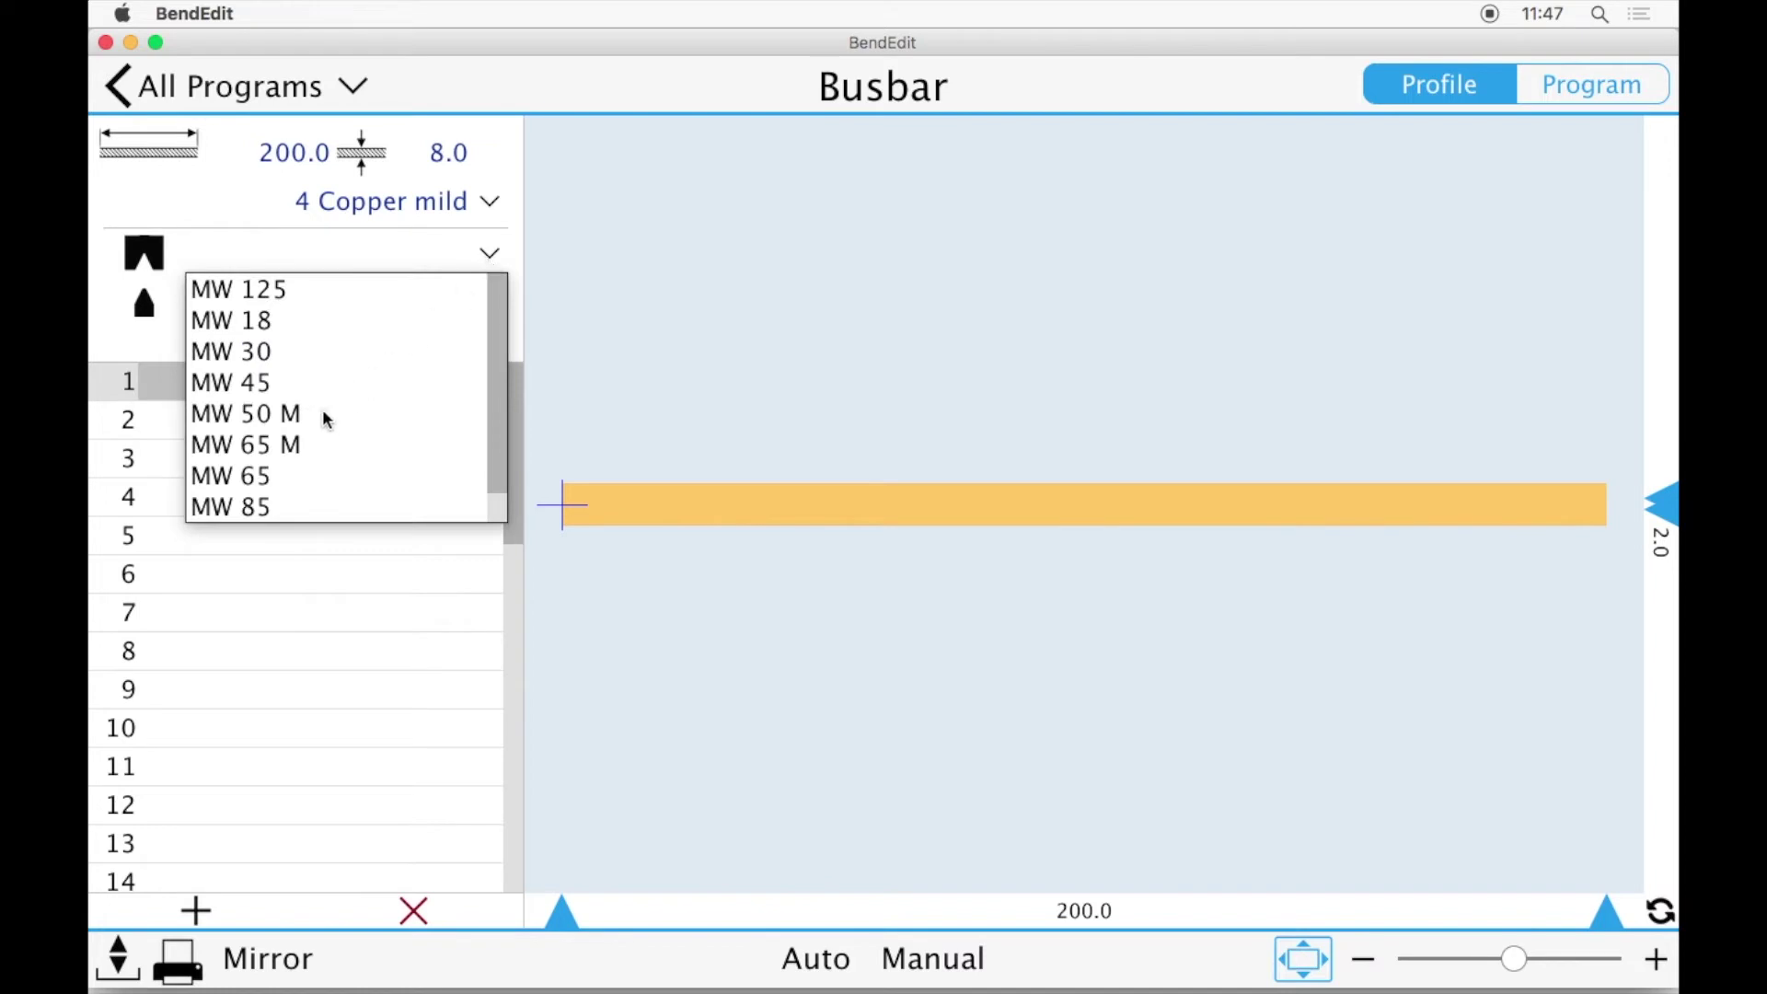
click(320, 414)
click(488, 294)
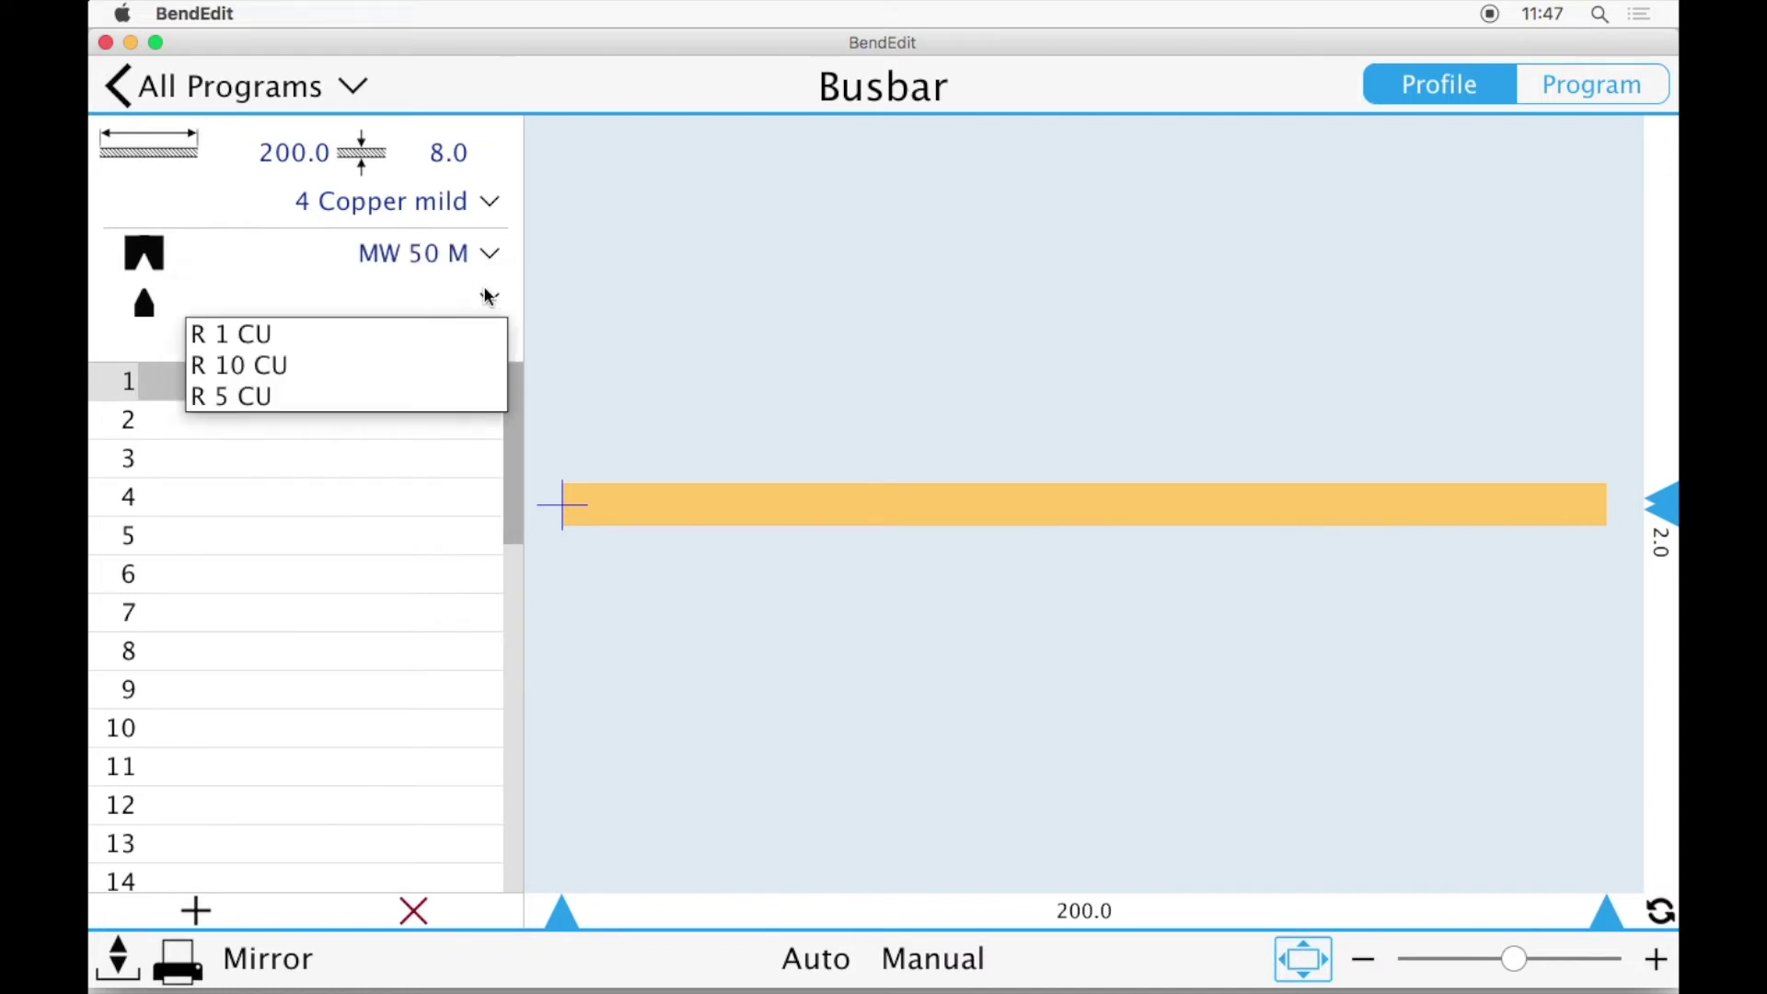
click(332, 400)
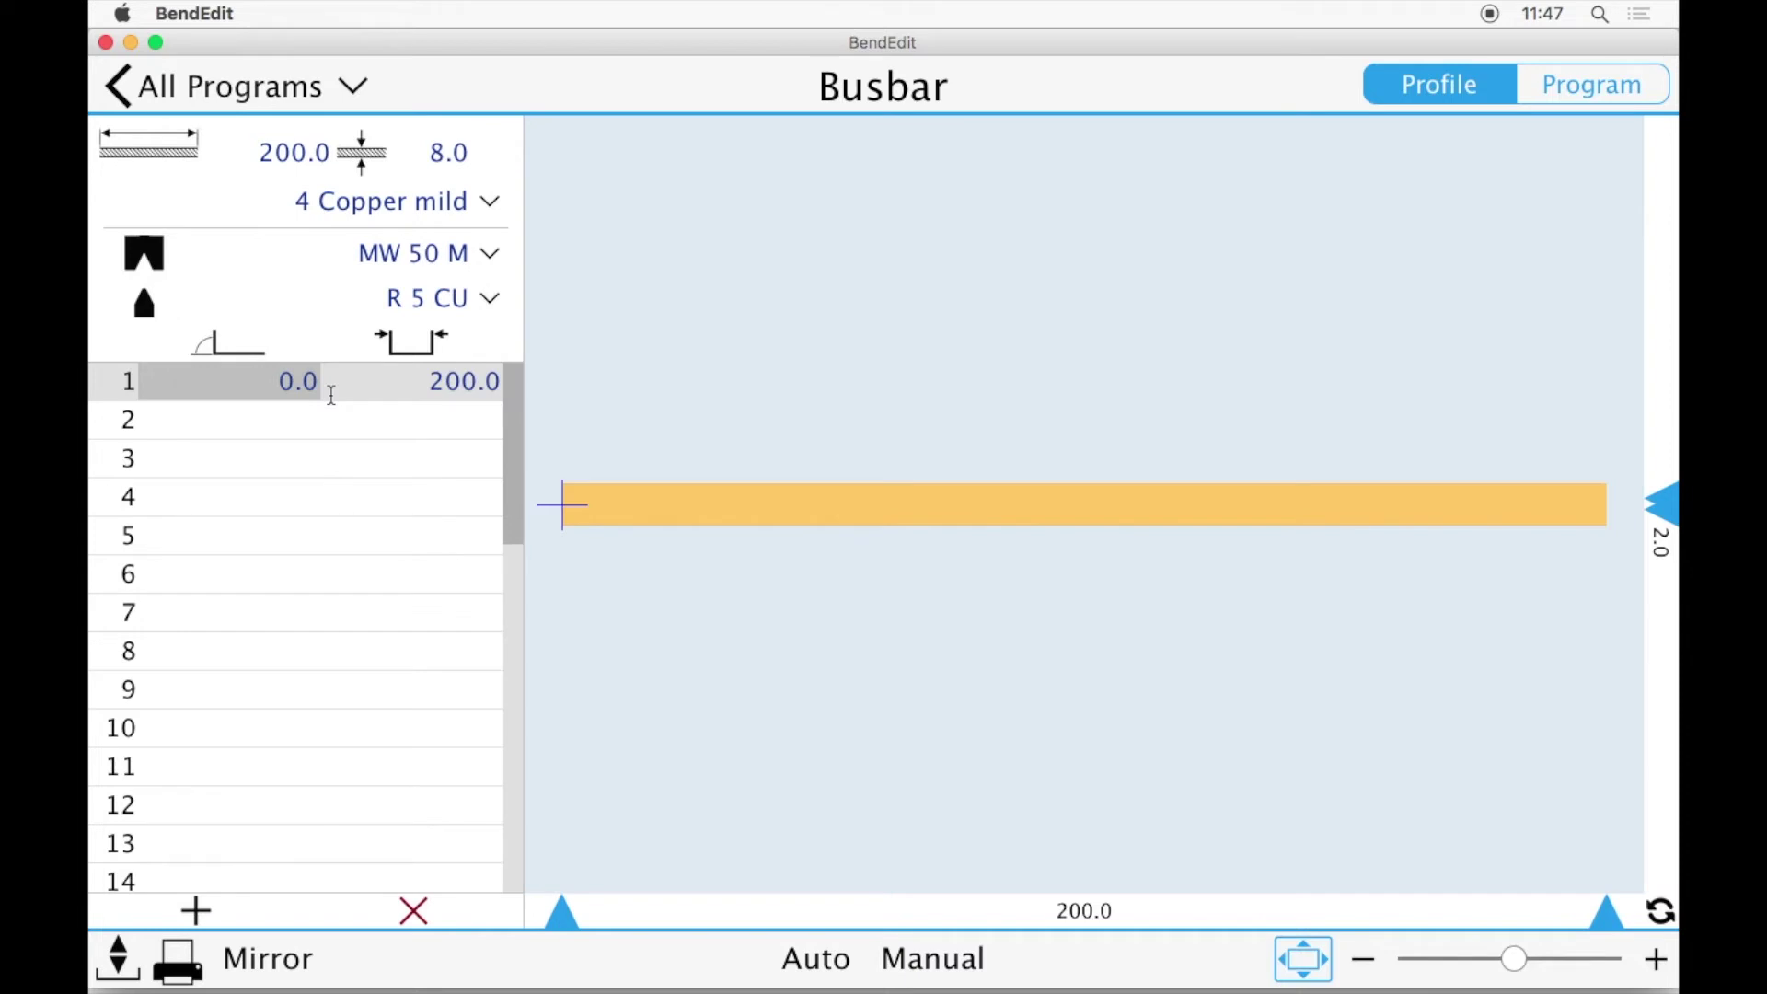
click(331, 394)
- Enter a 75.0 first segment, then a 60.0° bend to a 54.0 segment
text(75)
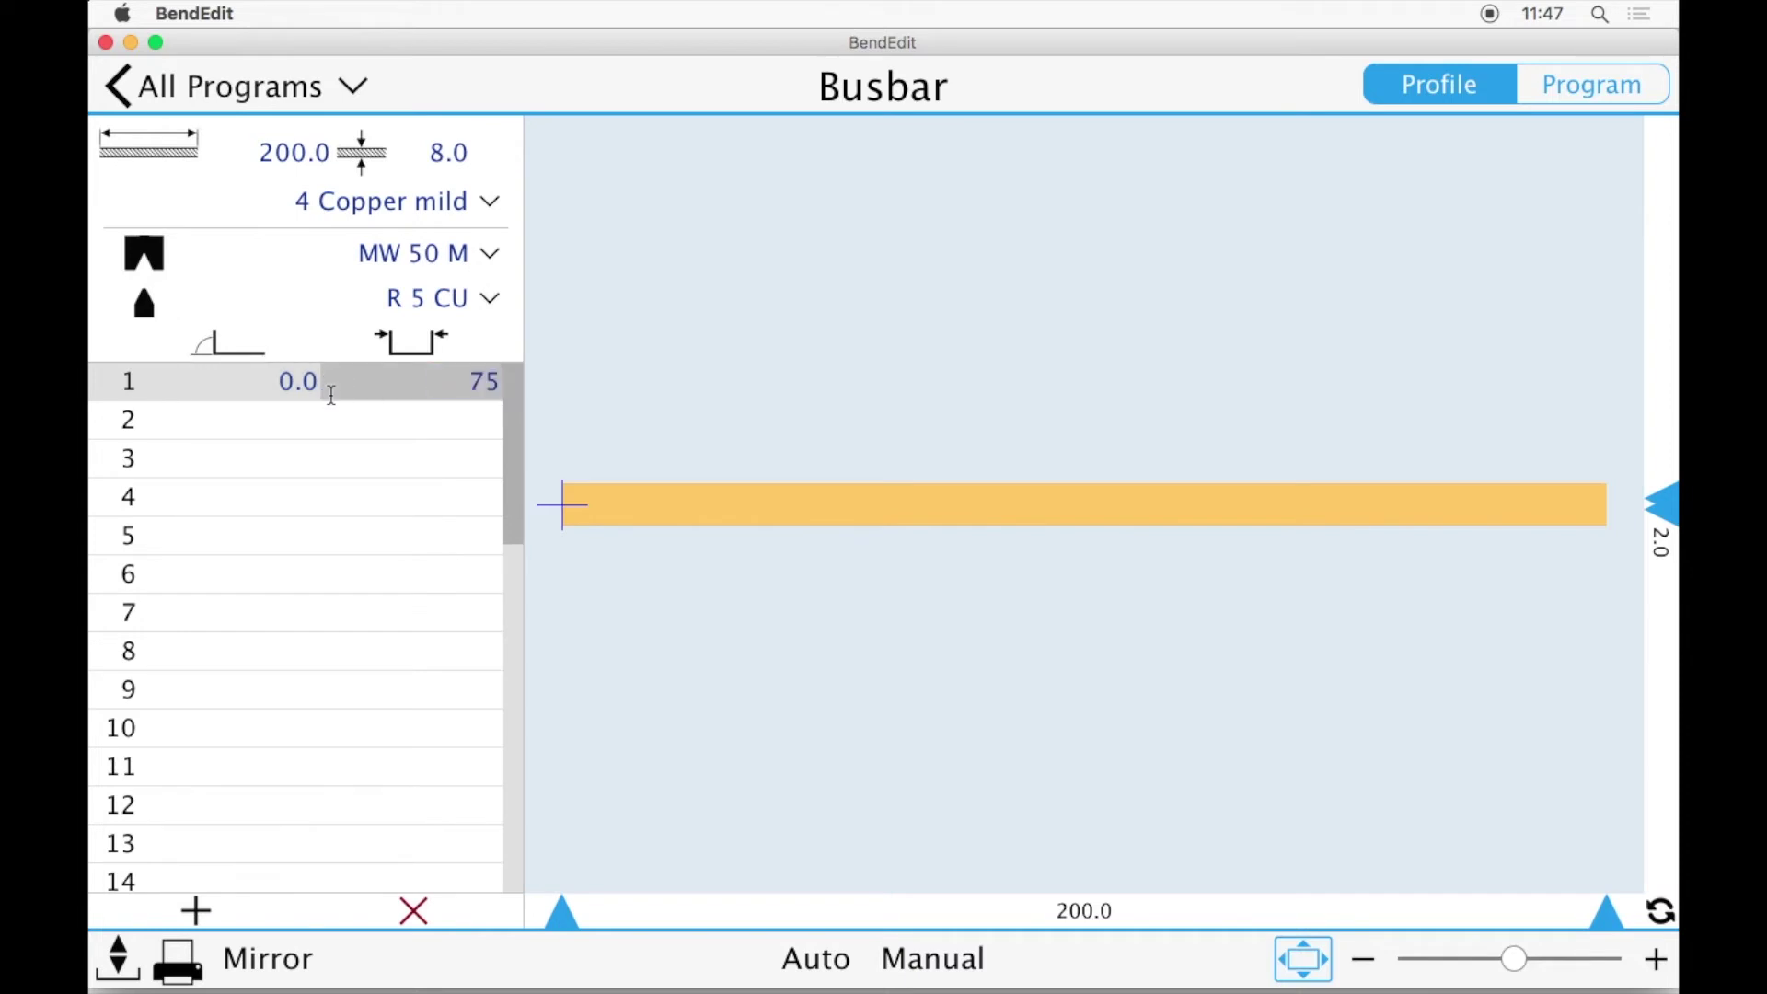
key(Return)
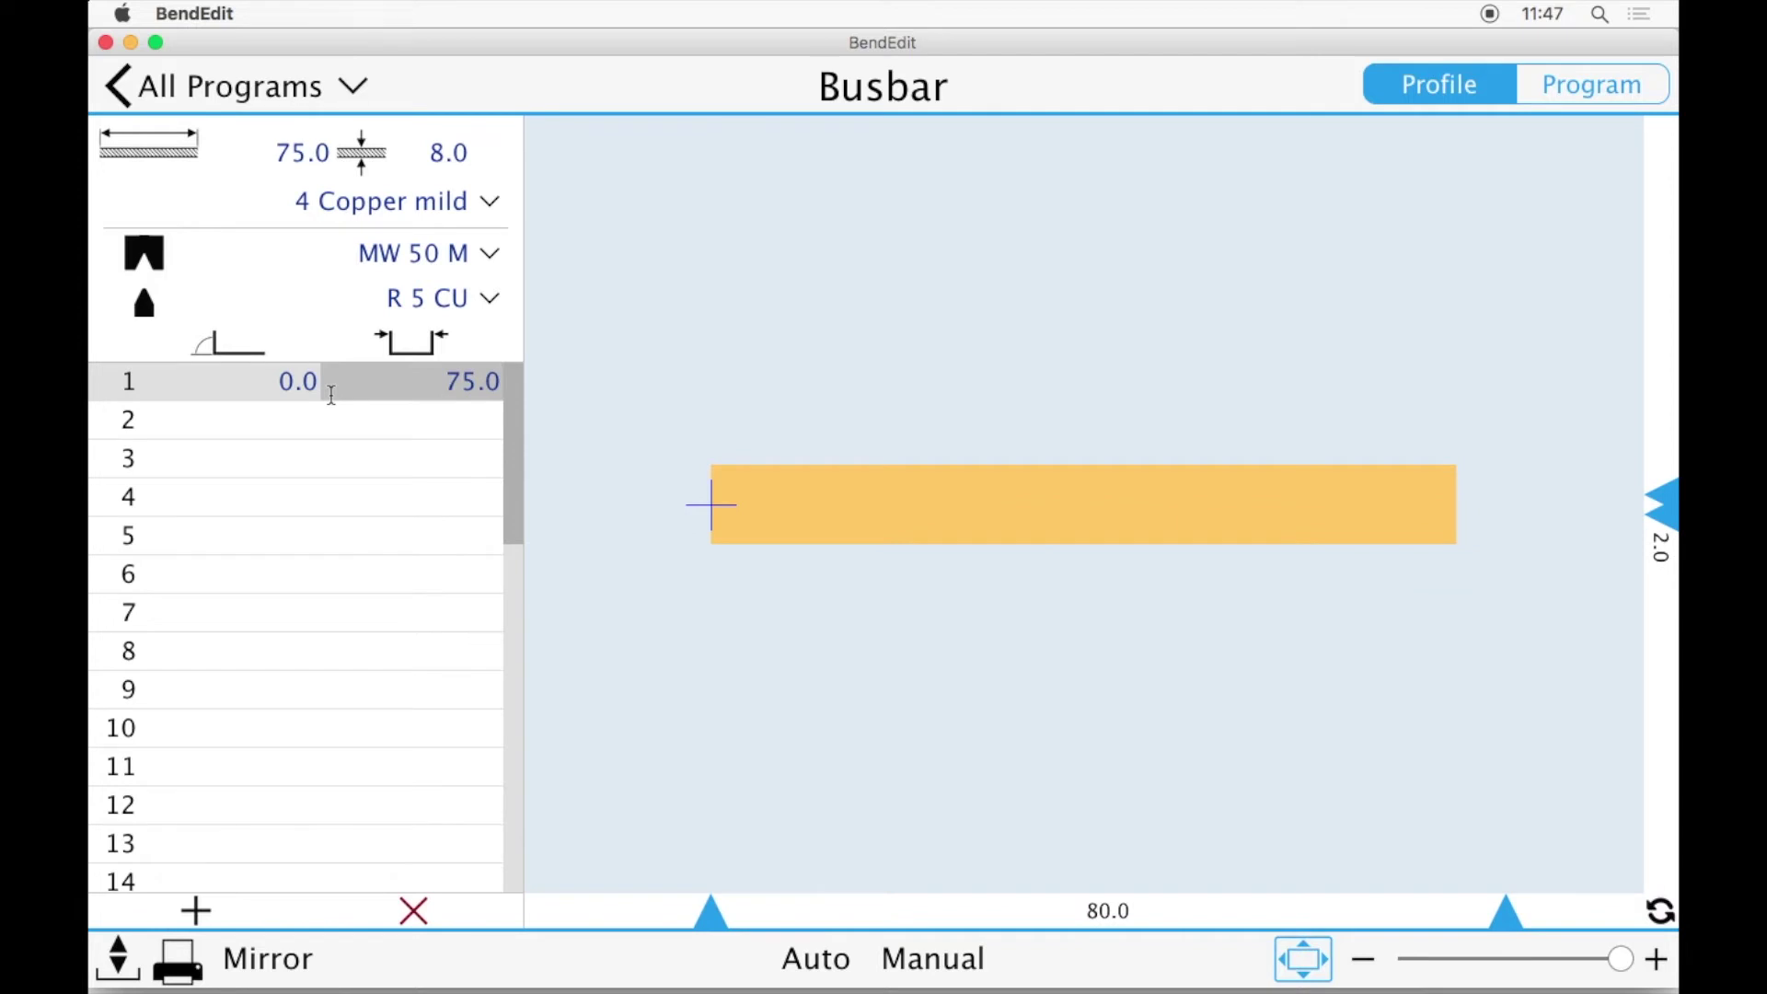
click(300, 405)
text(60)
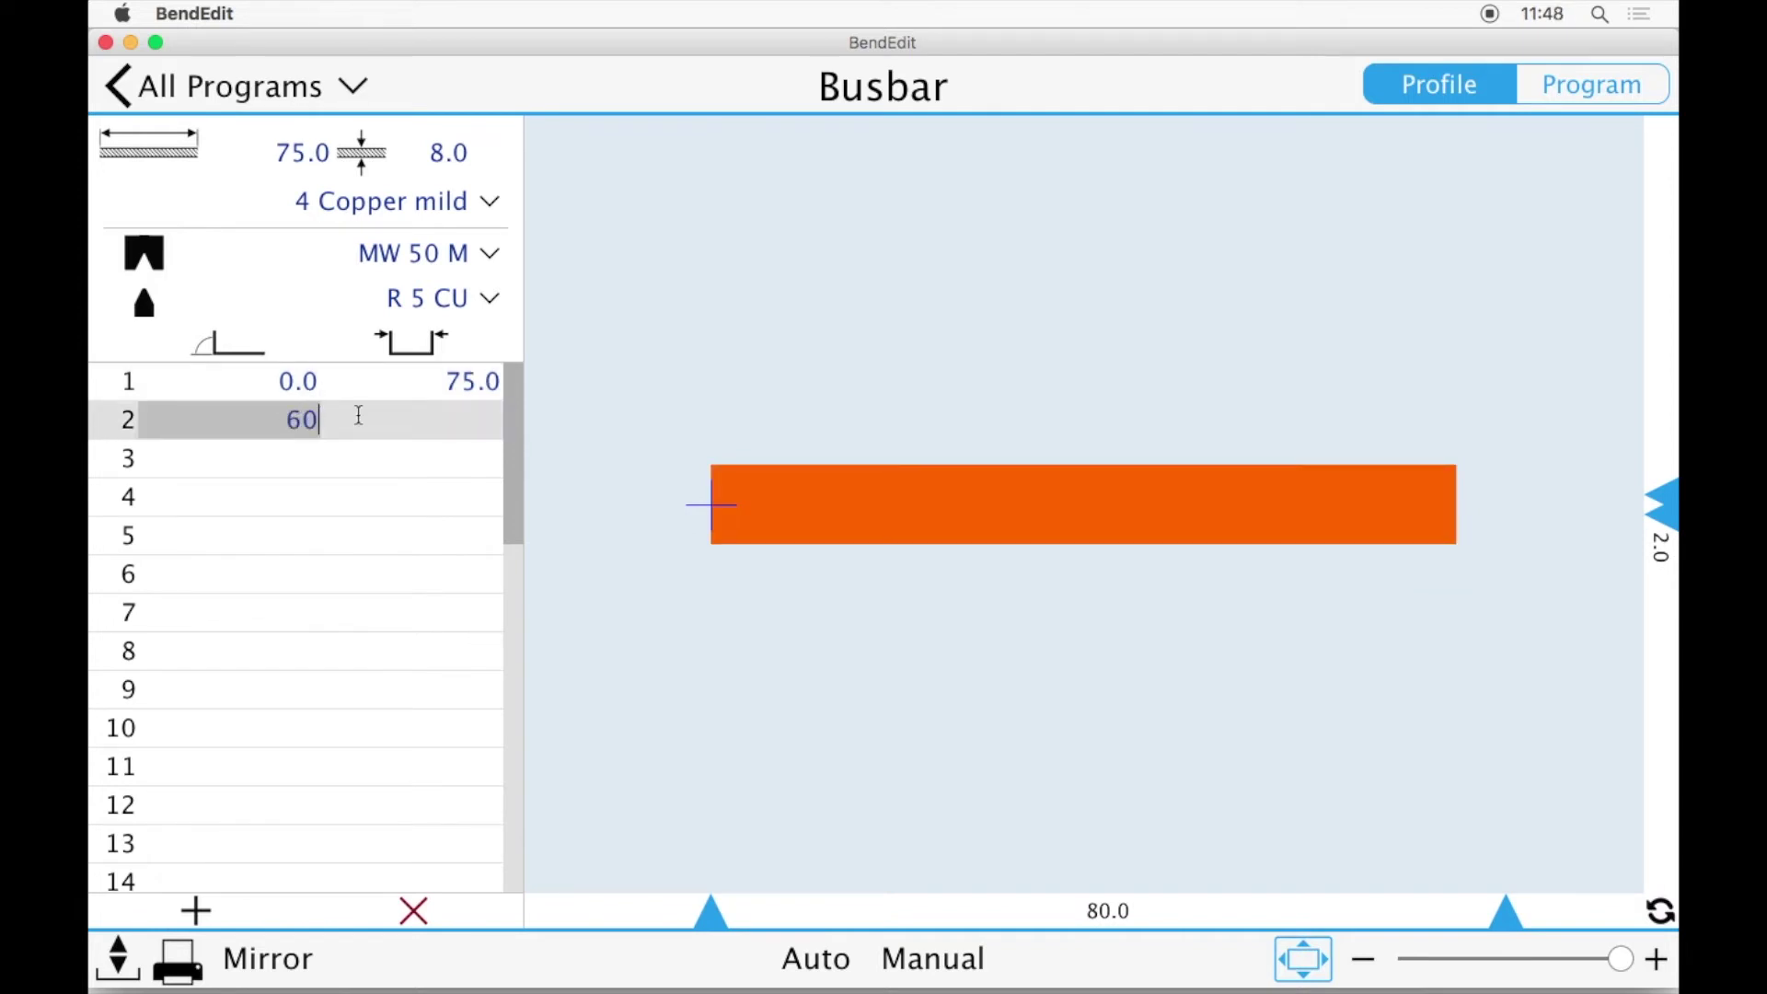
key(Return)
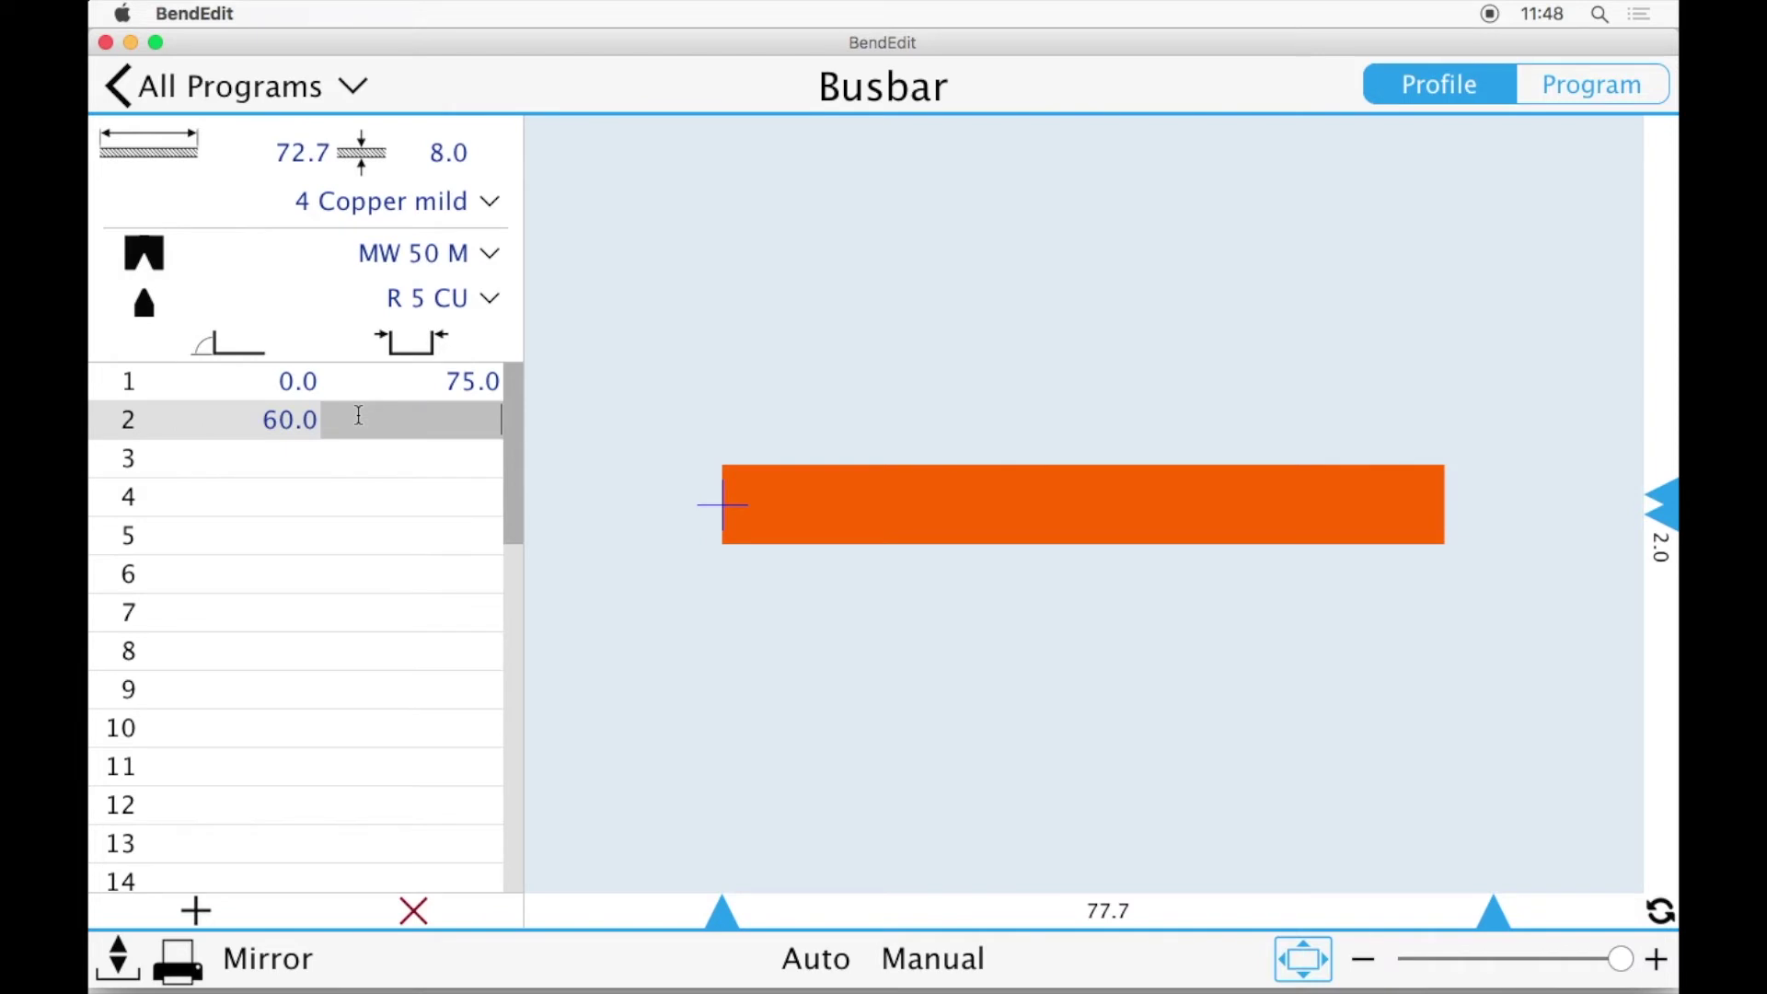
text(54)
key(Return)
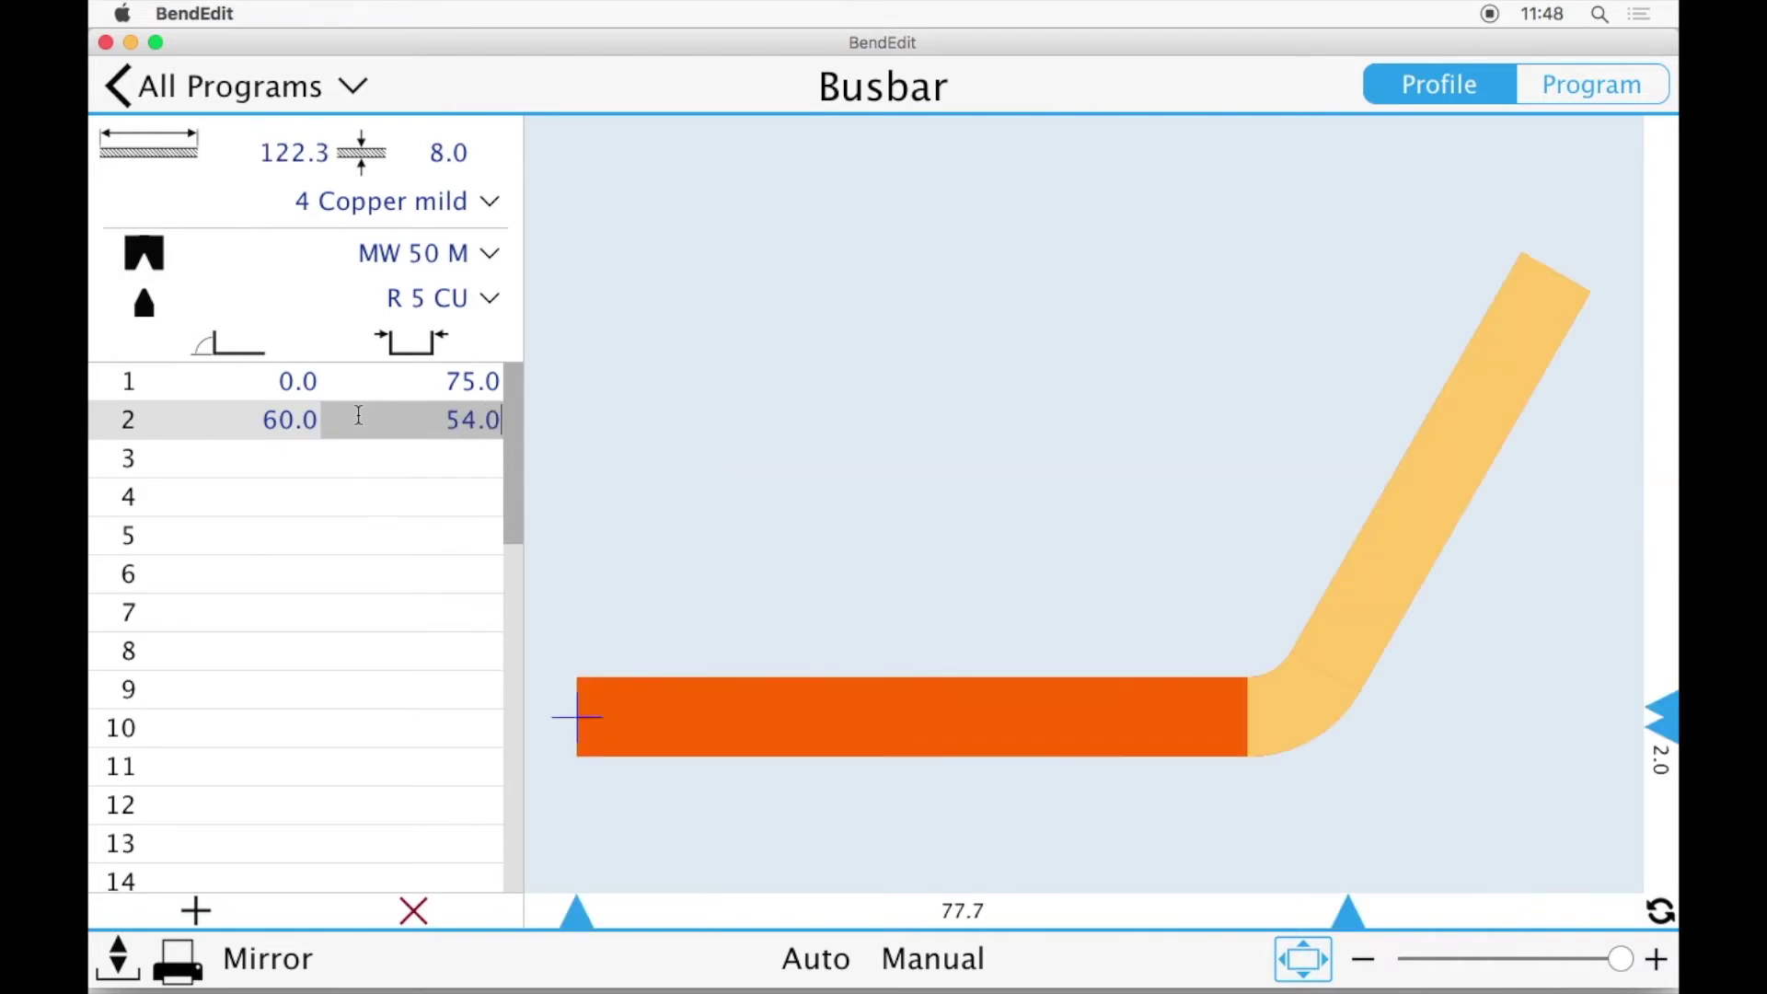
- Add the third row: a -60.0° bend to a 100.0 segment
click(250, 454)
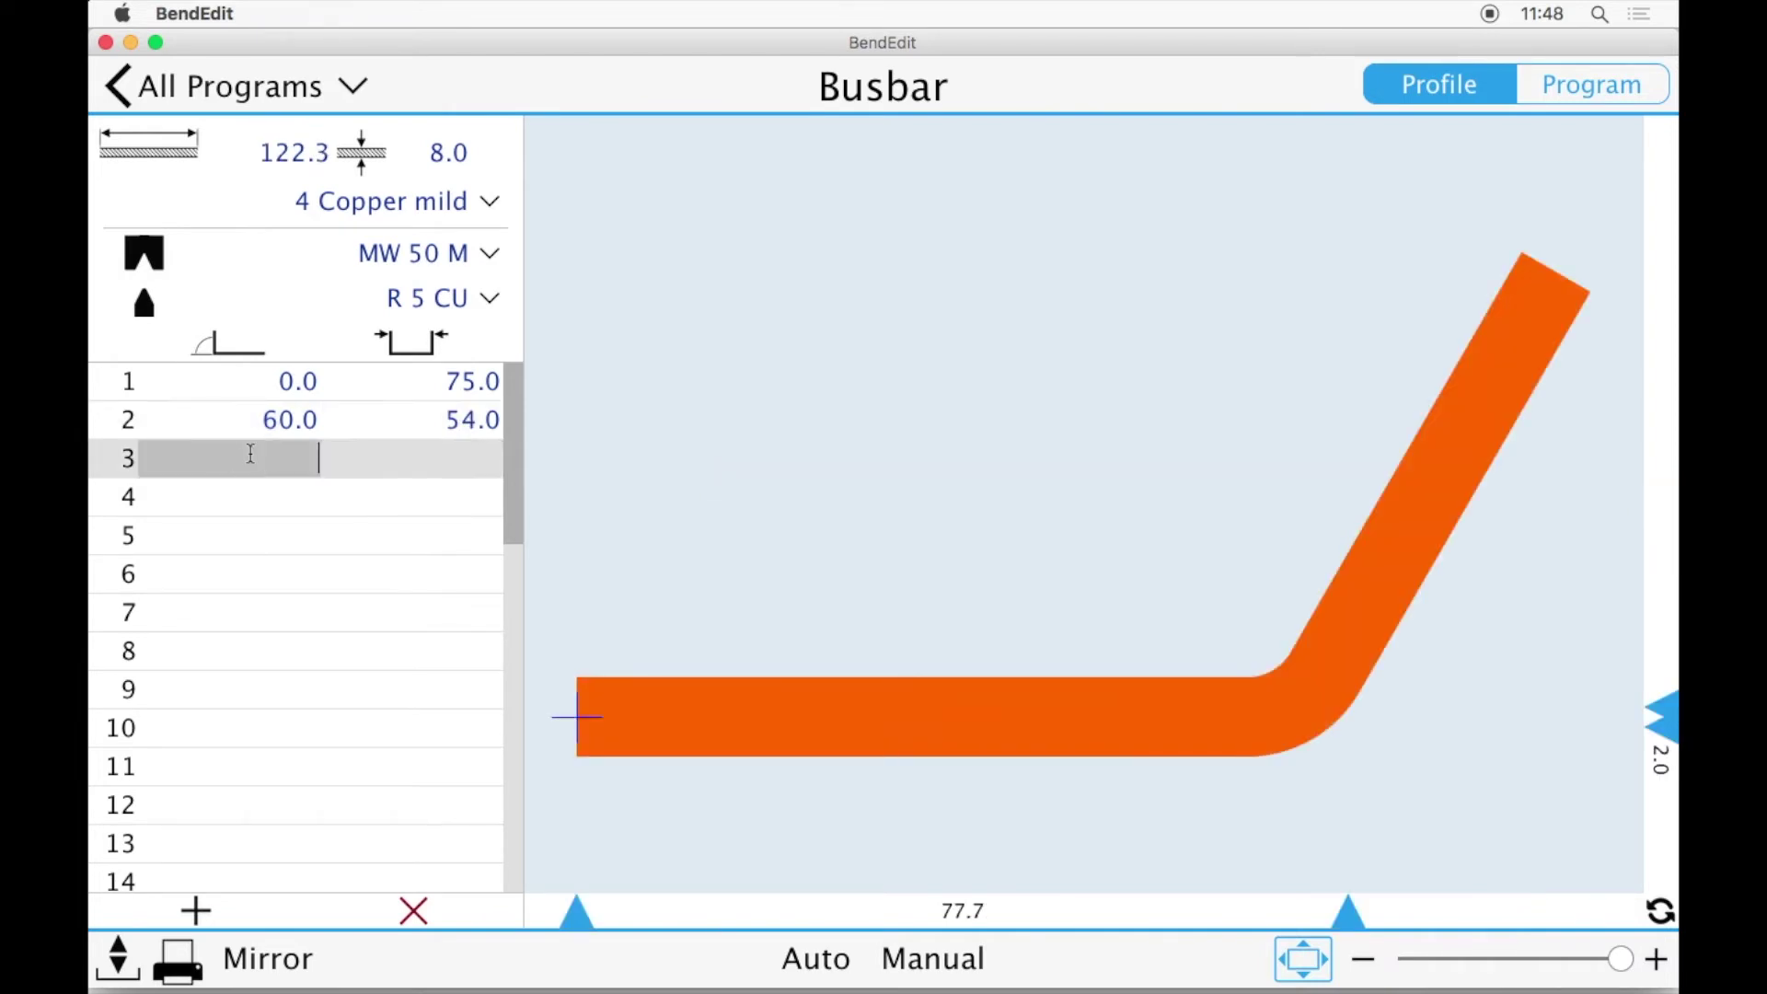
text(-60.0)
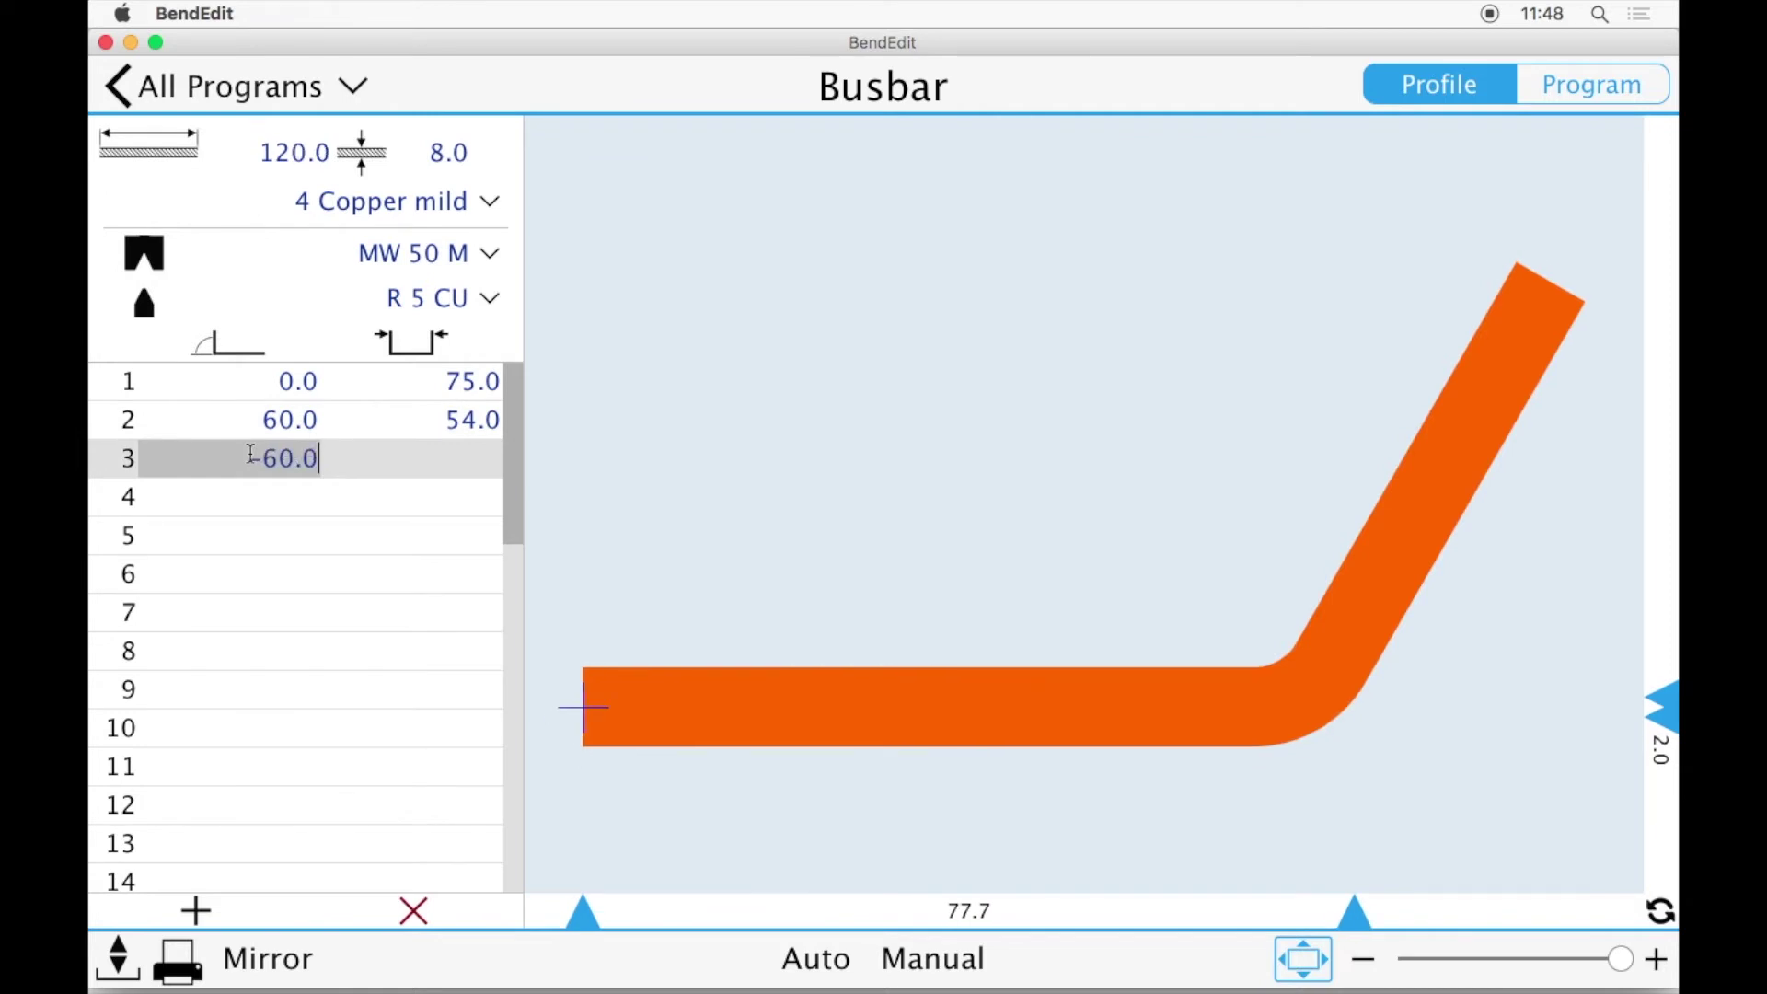
click(347, 457)
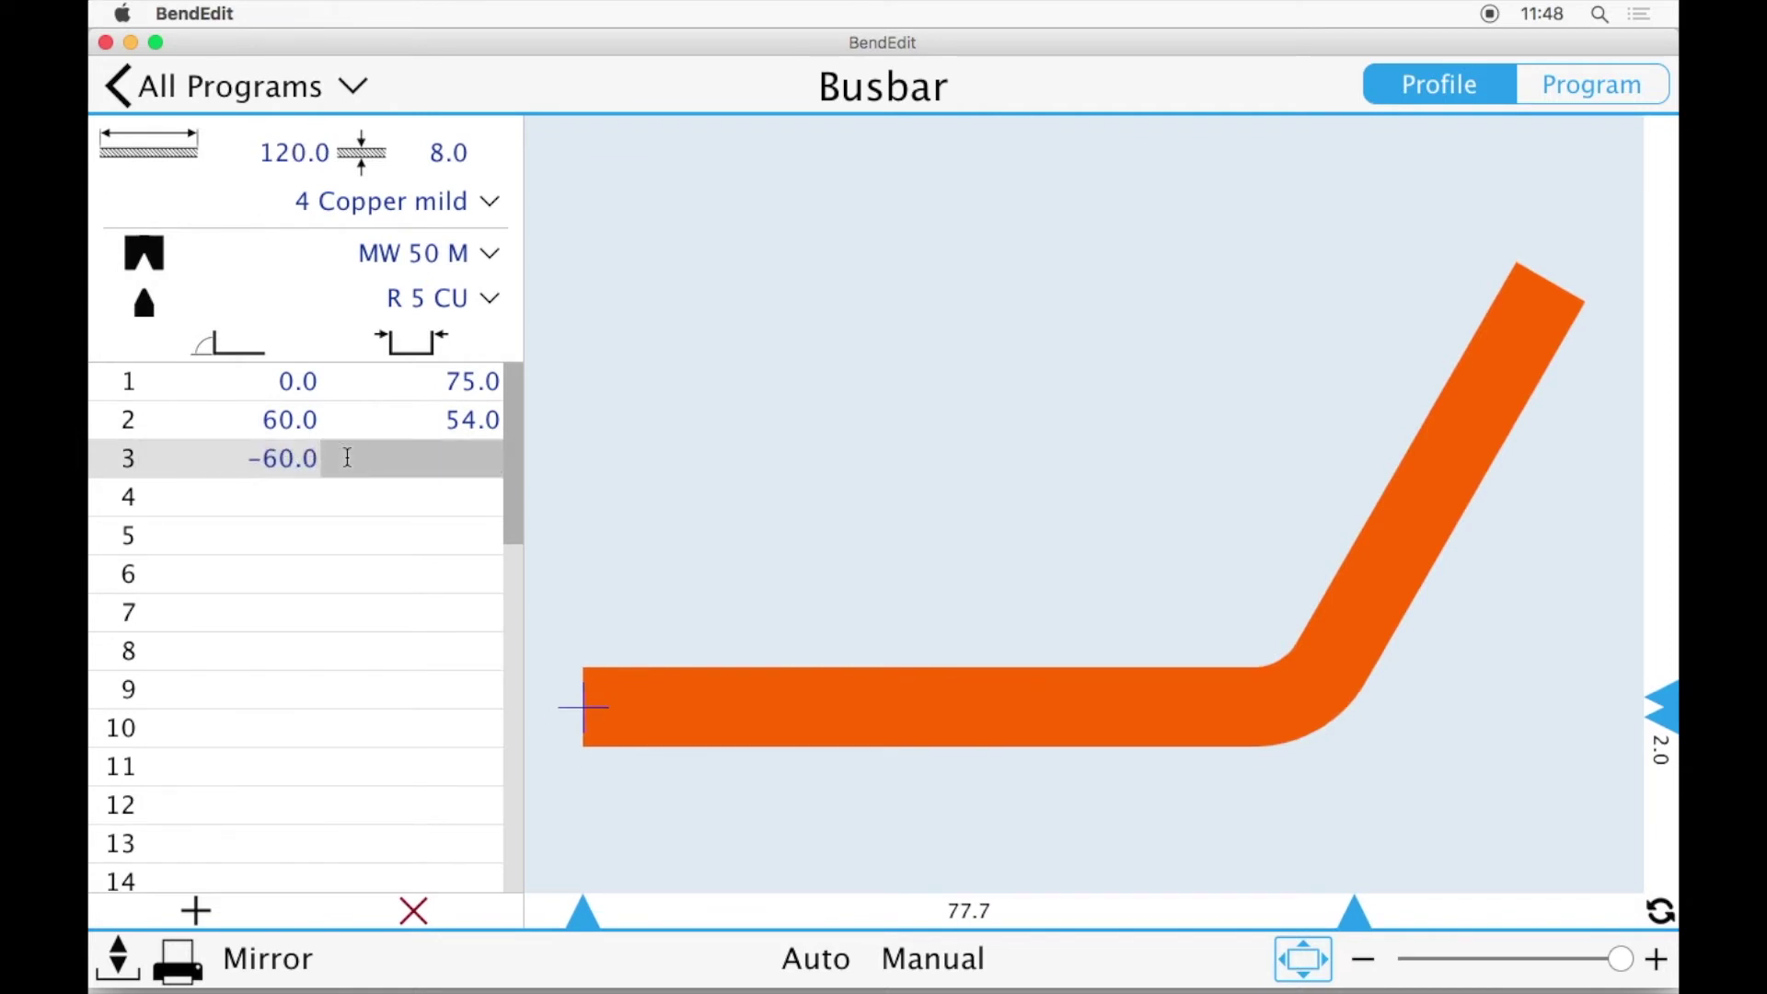
text(100.0)
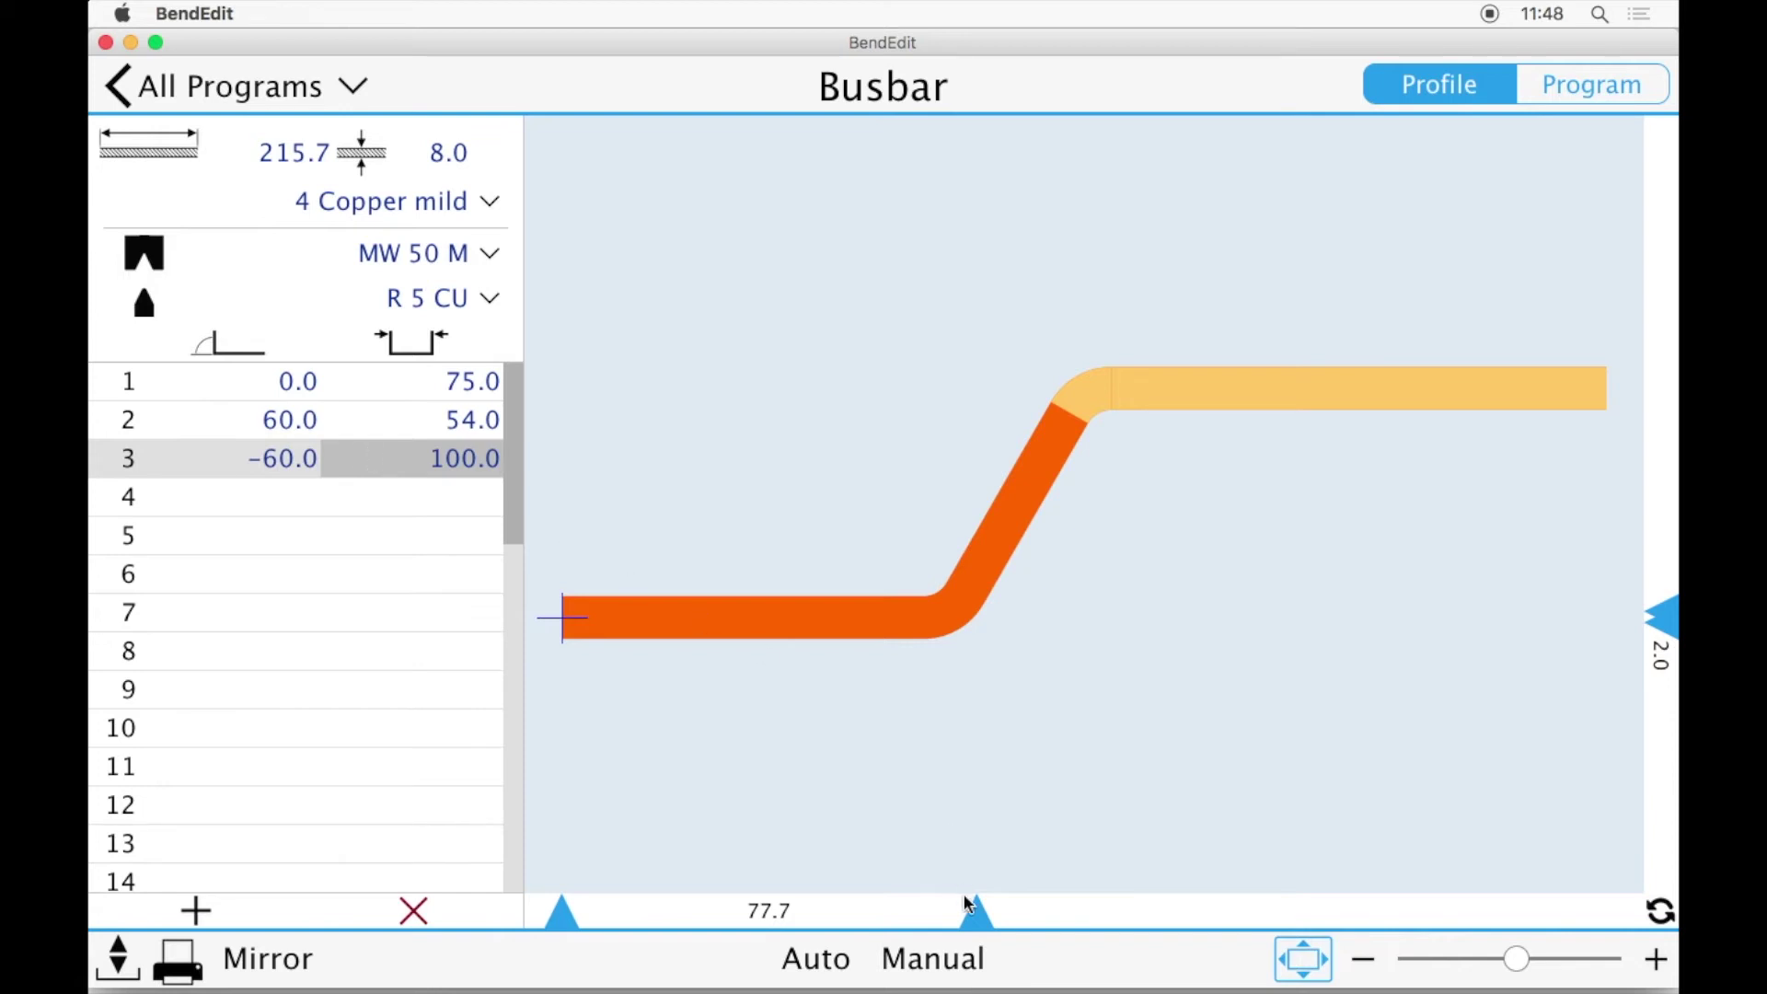
- Drag the rulers to measure 195.1 overall length and 50.8 flange offset height
drag(977, 913, 1604, 926)
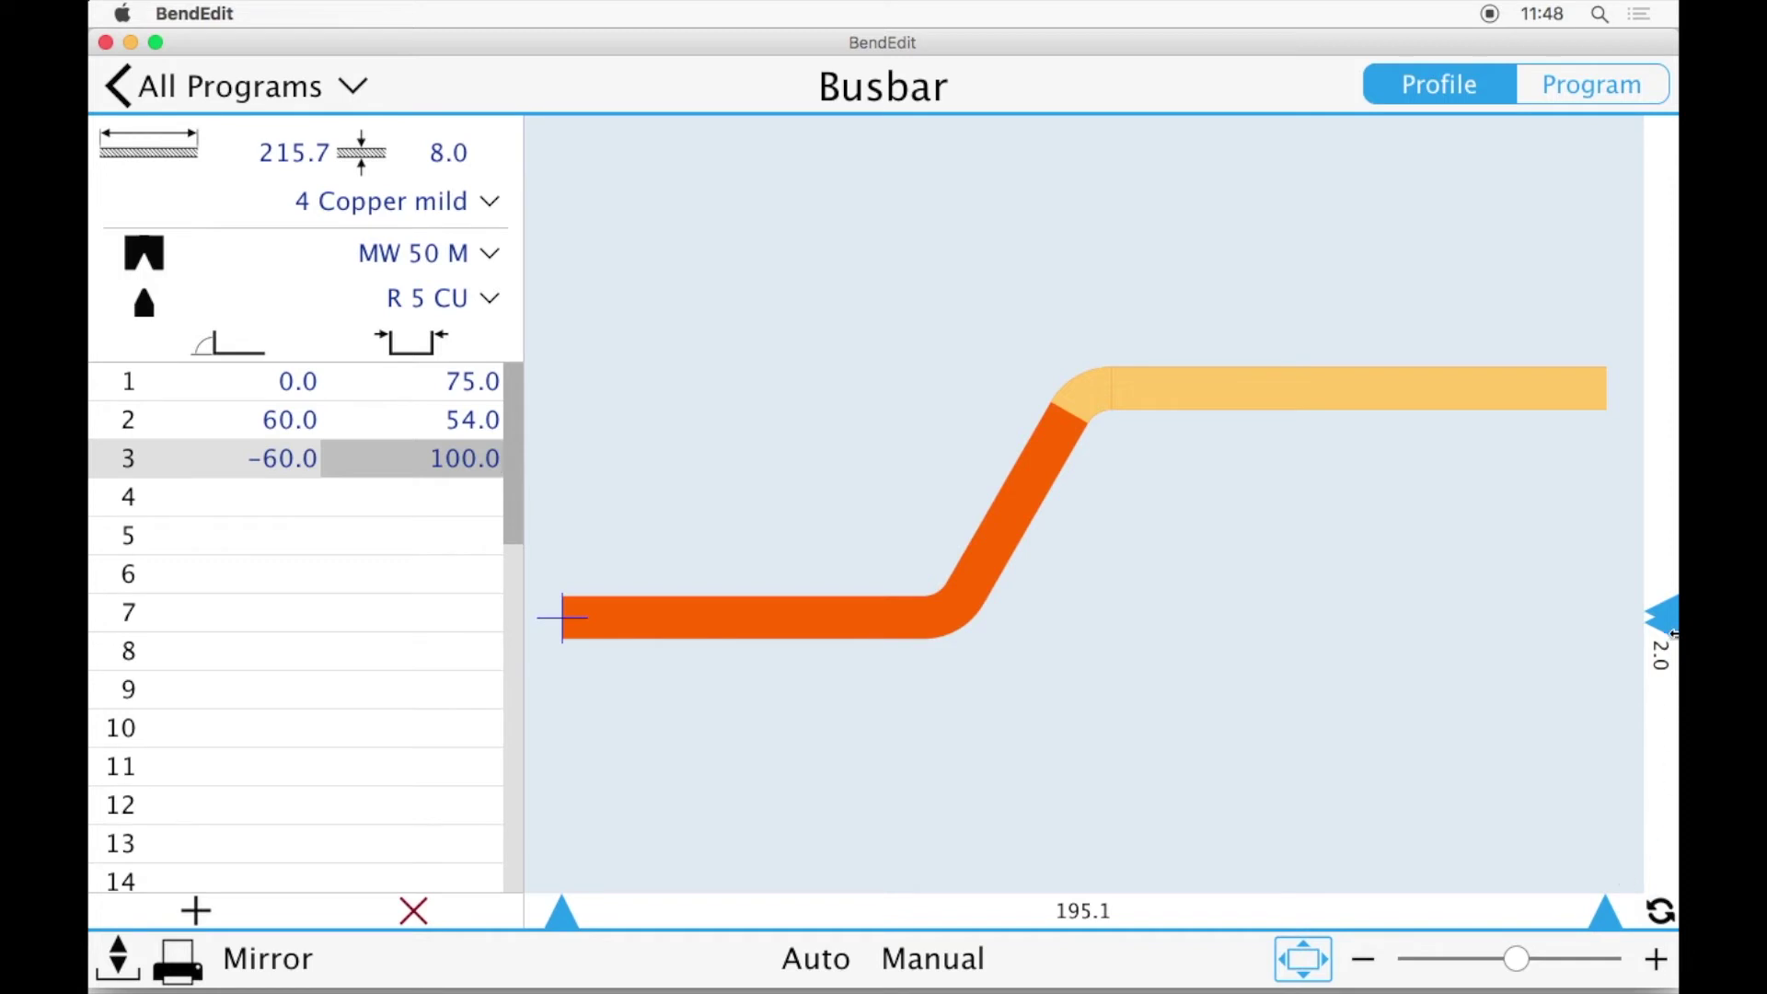
drag(1672, 616, 1672, 368)
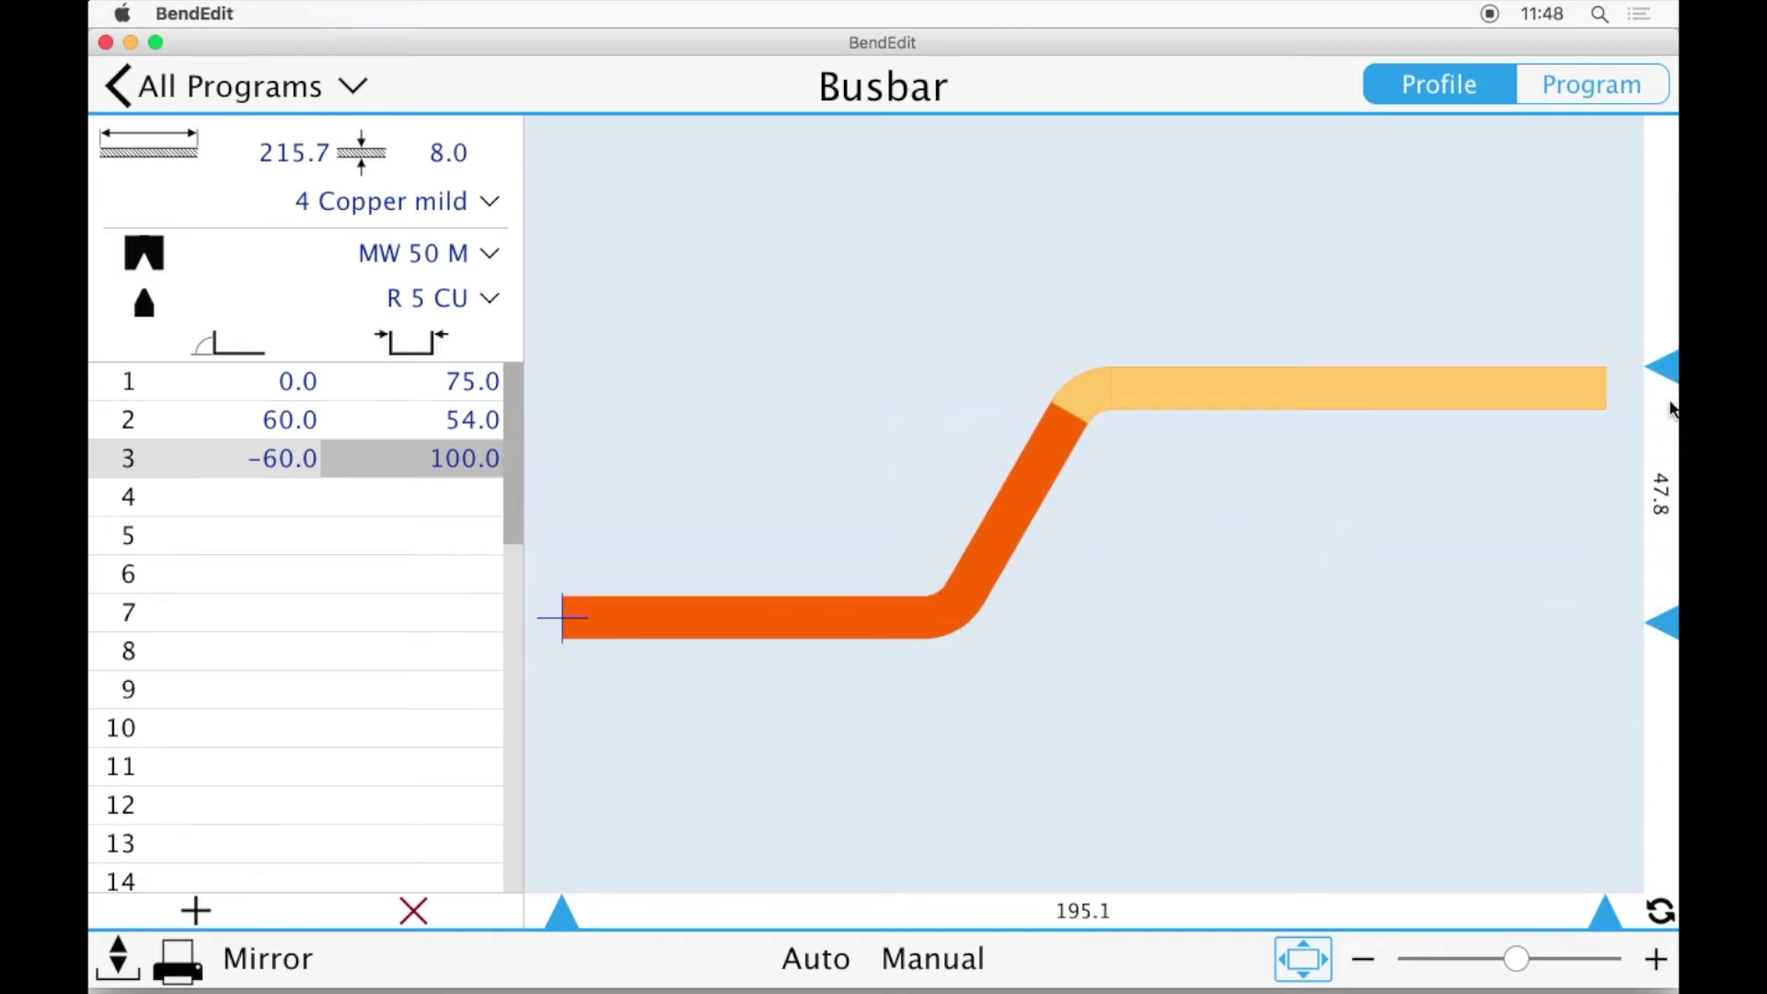
drag(1674, 642, 1671, 654)
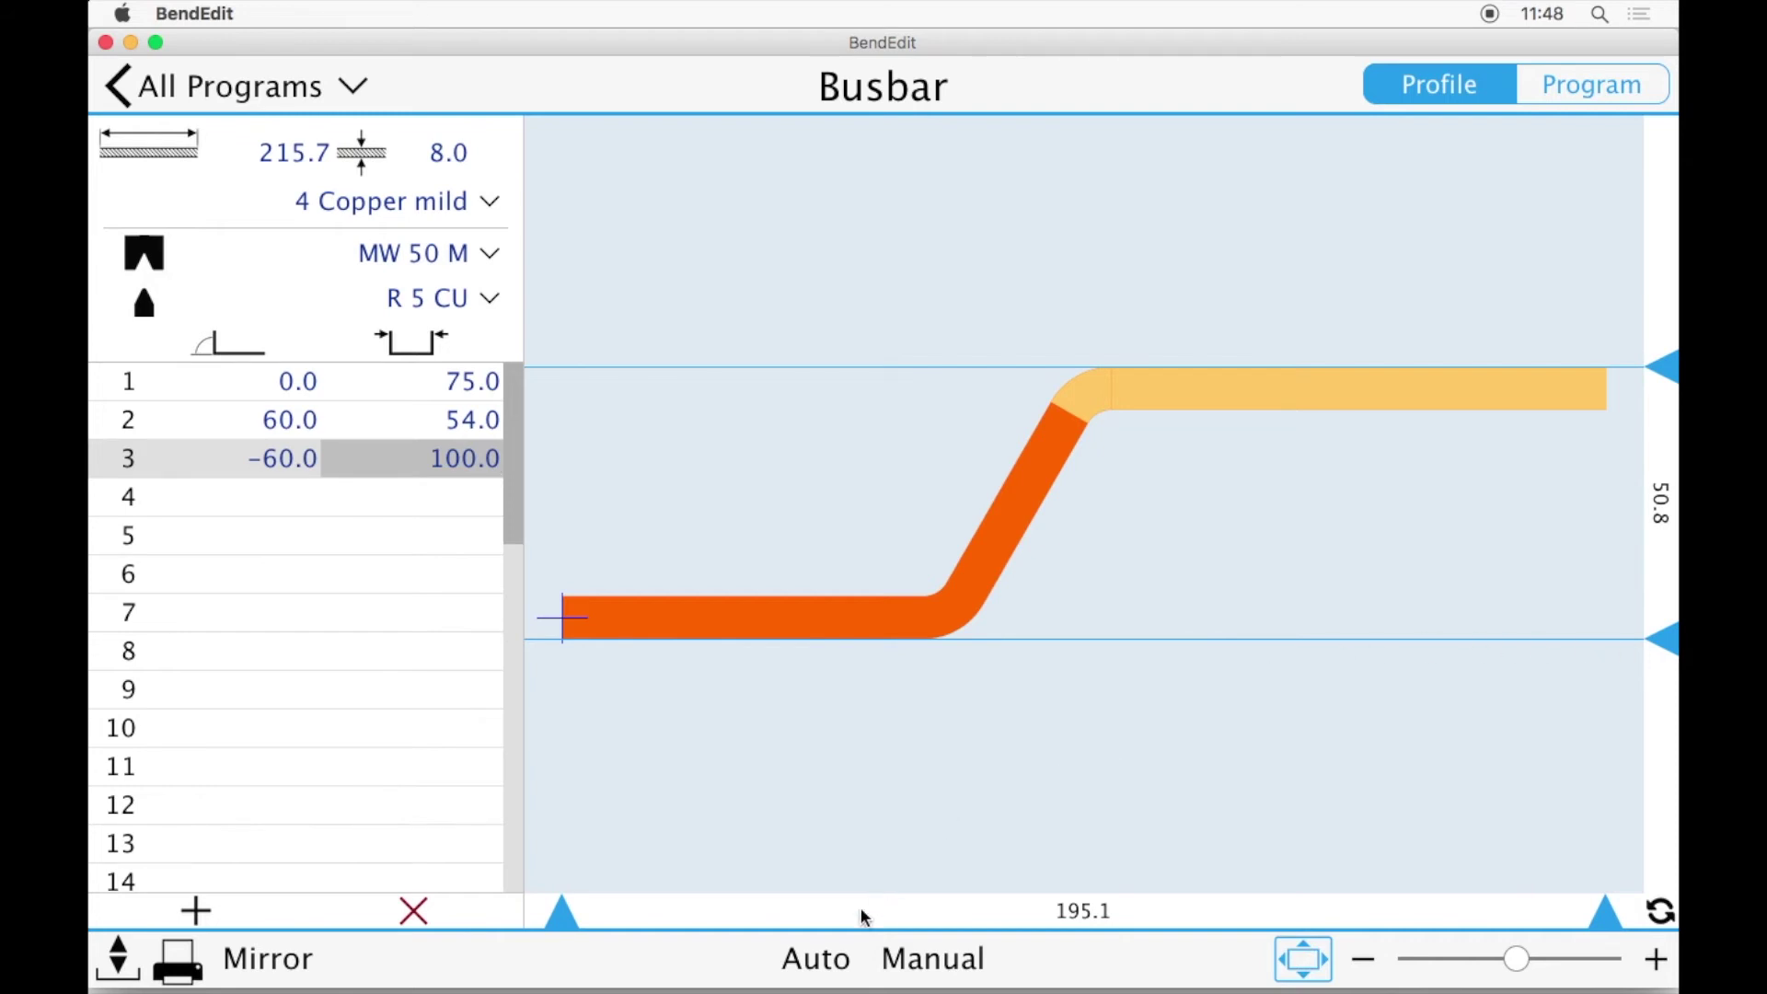
- Auto-calculate proposals, preview step two, and accept Program 1 (-60° at 119.0, 60° at 71.7)
click(829, 965)
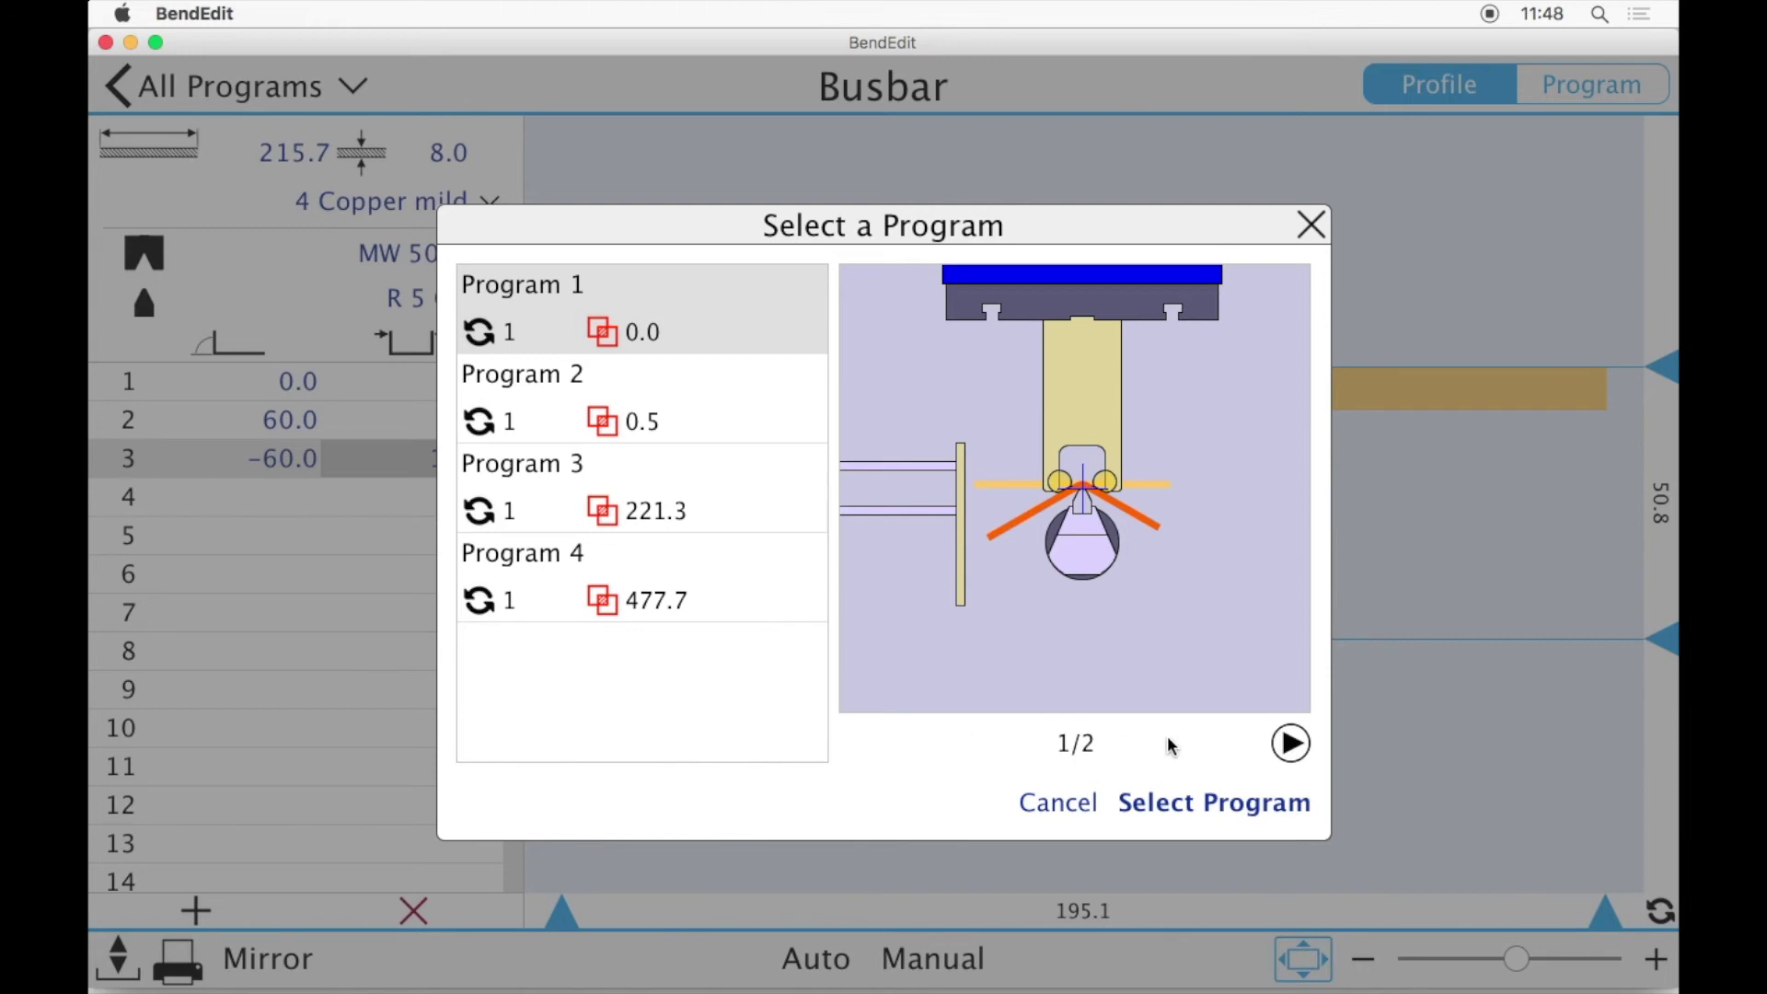
click(1294, 743)
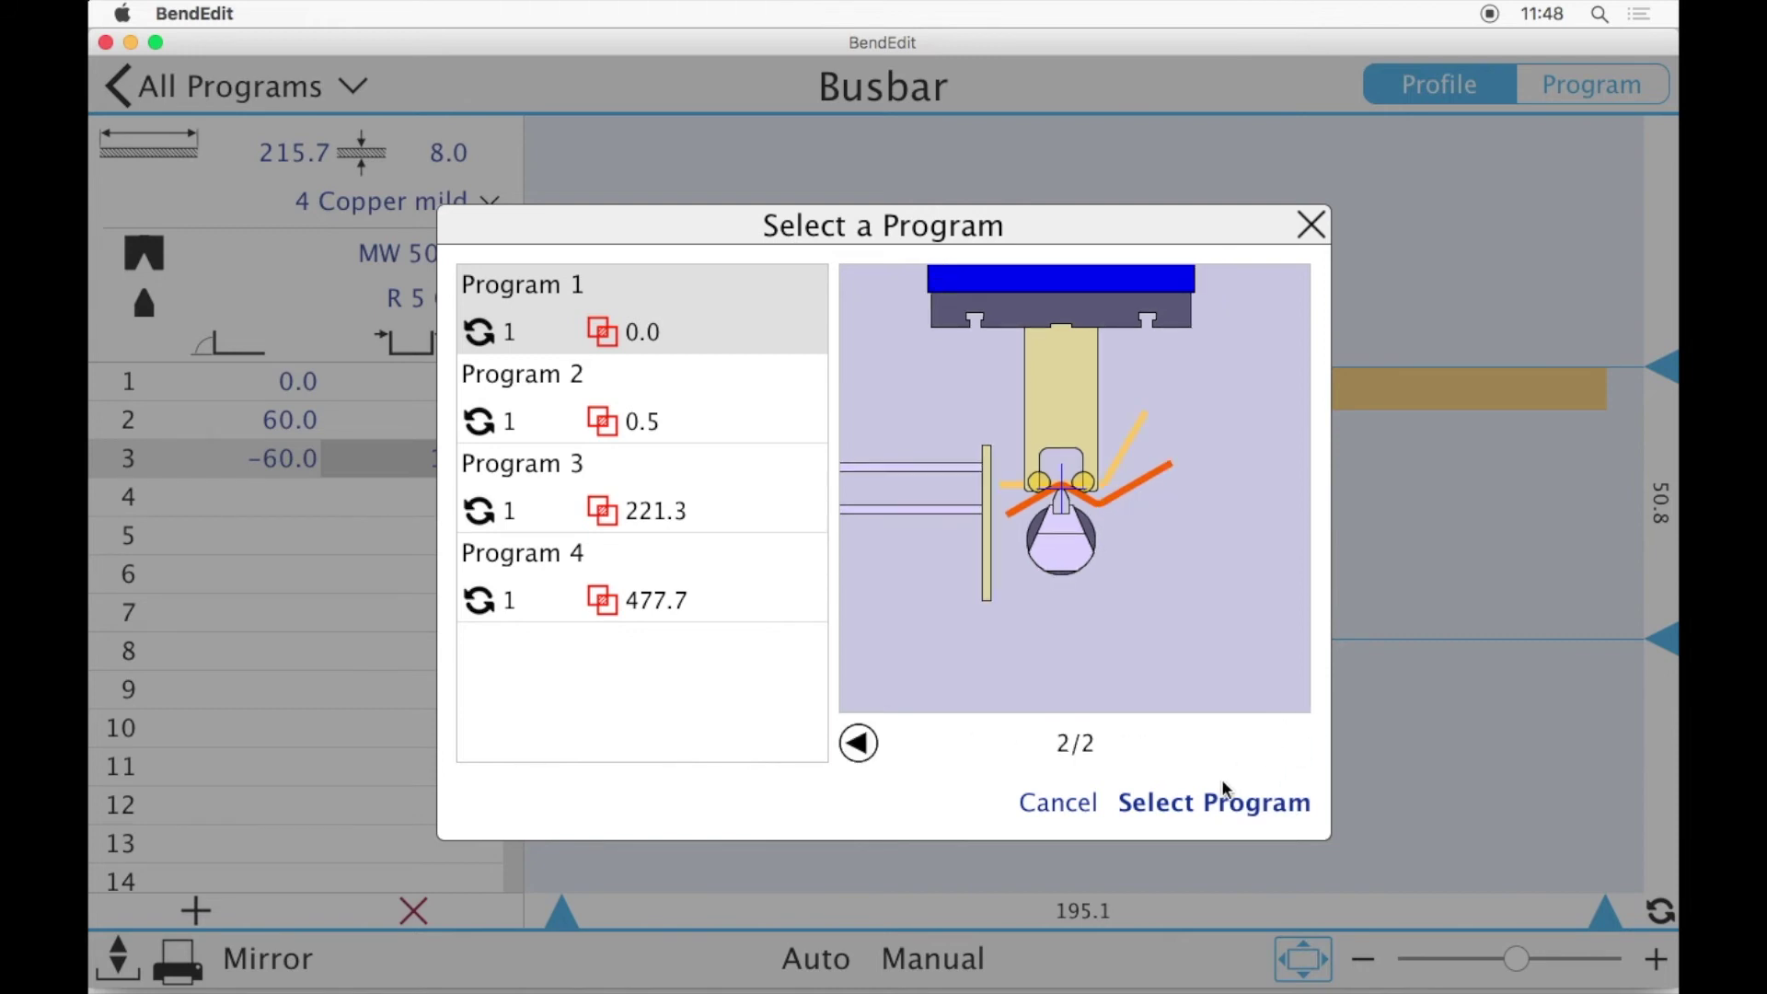
click(1213, 802)
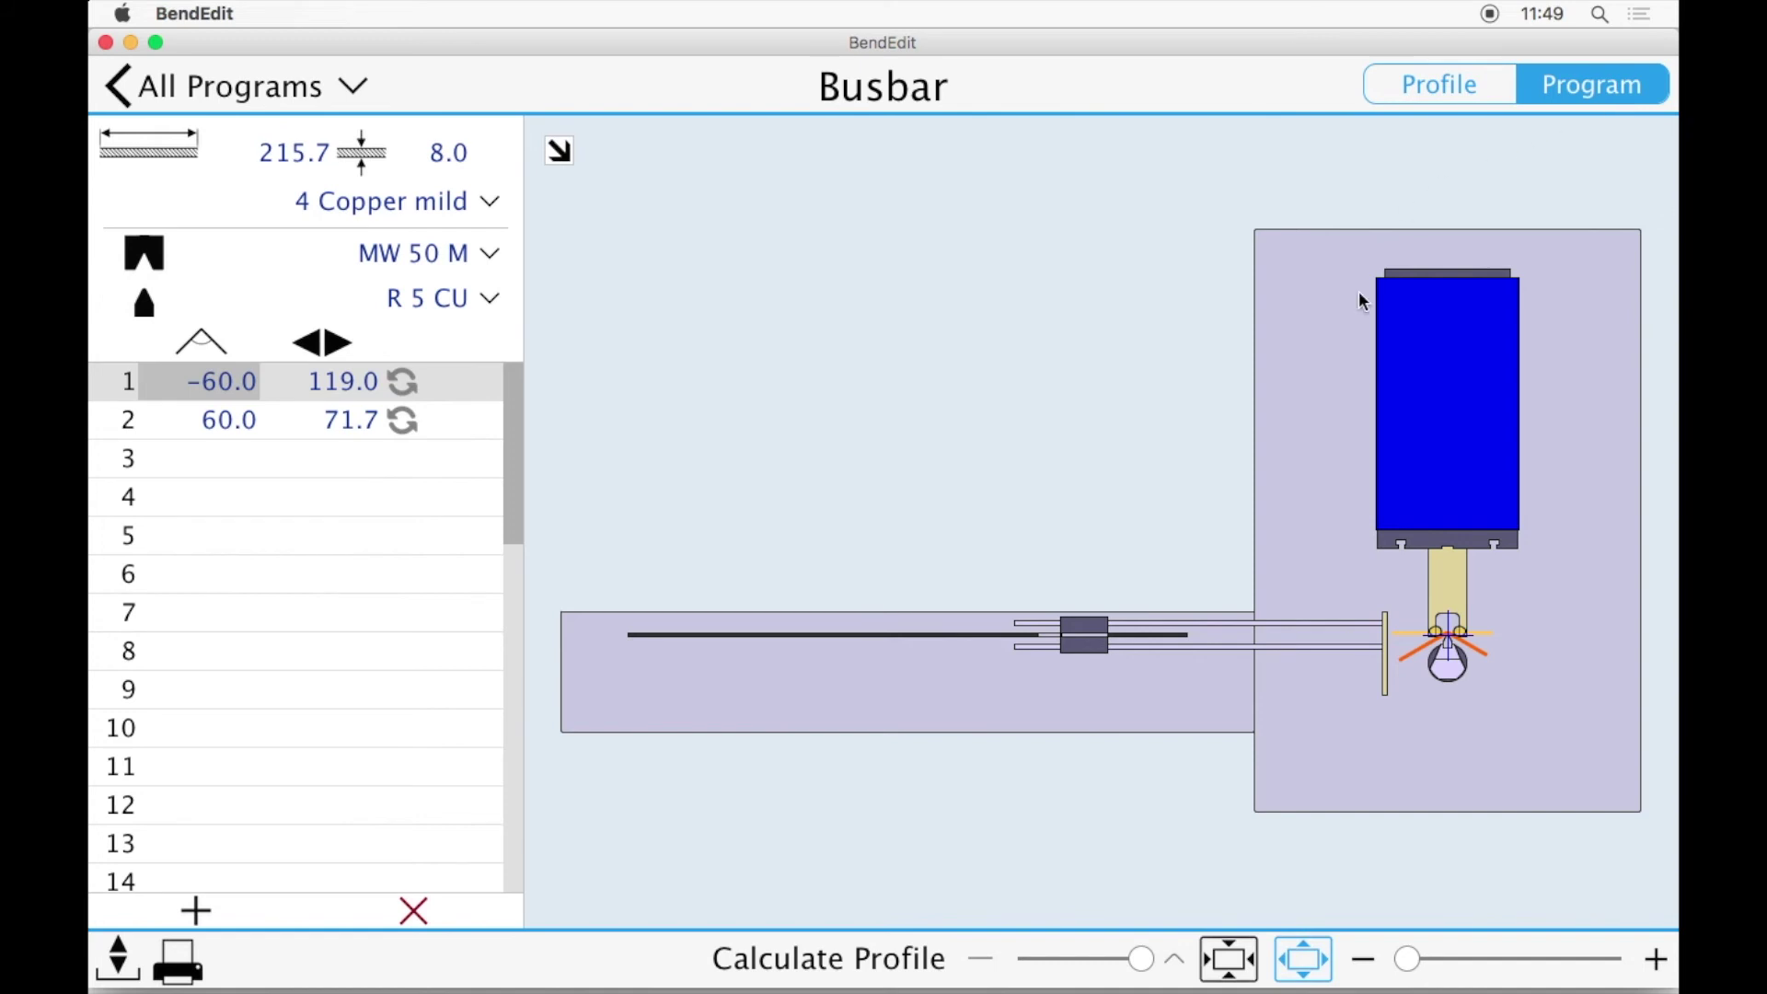
- Zoom to the tool, replay both bends from the unbent bar, then open Busbar's print preview
click(1229, 959)
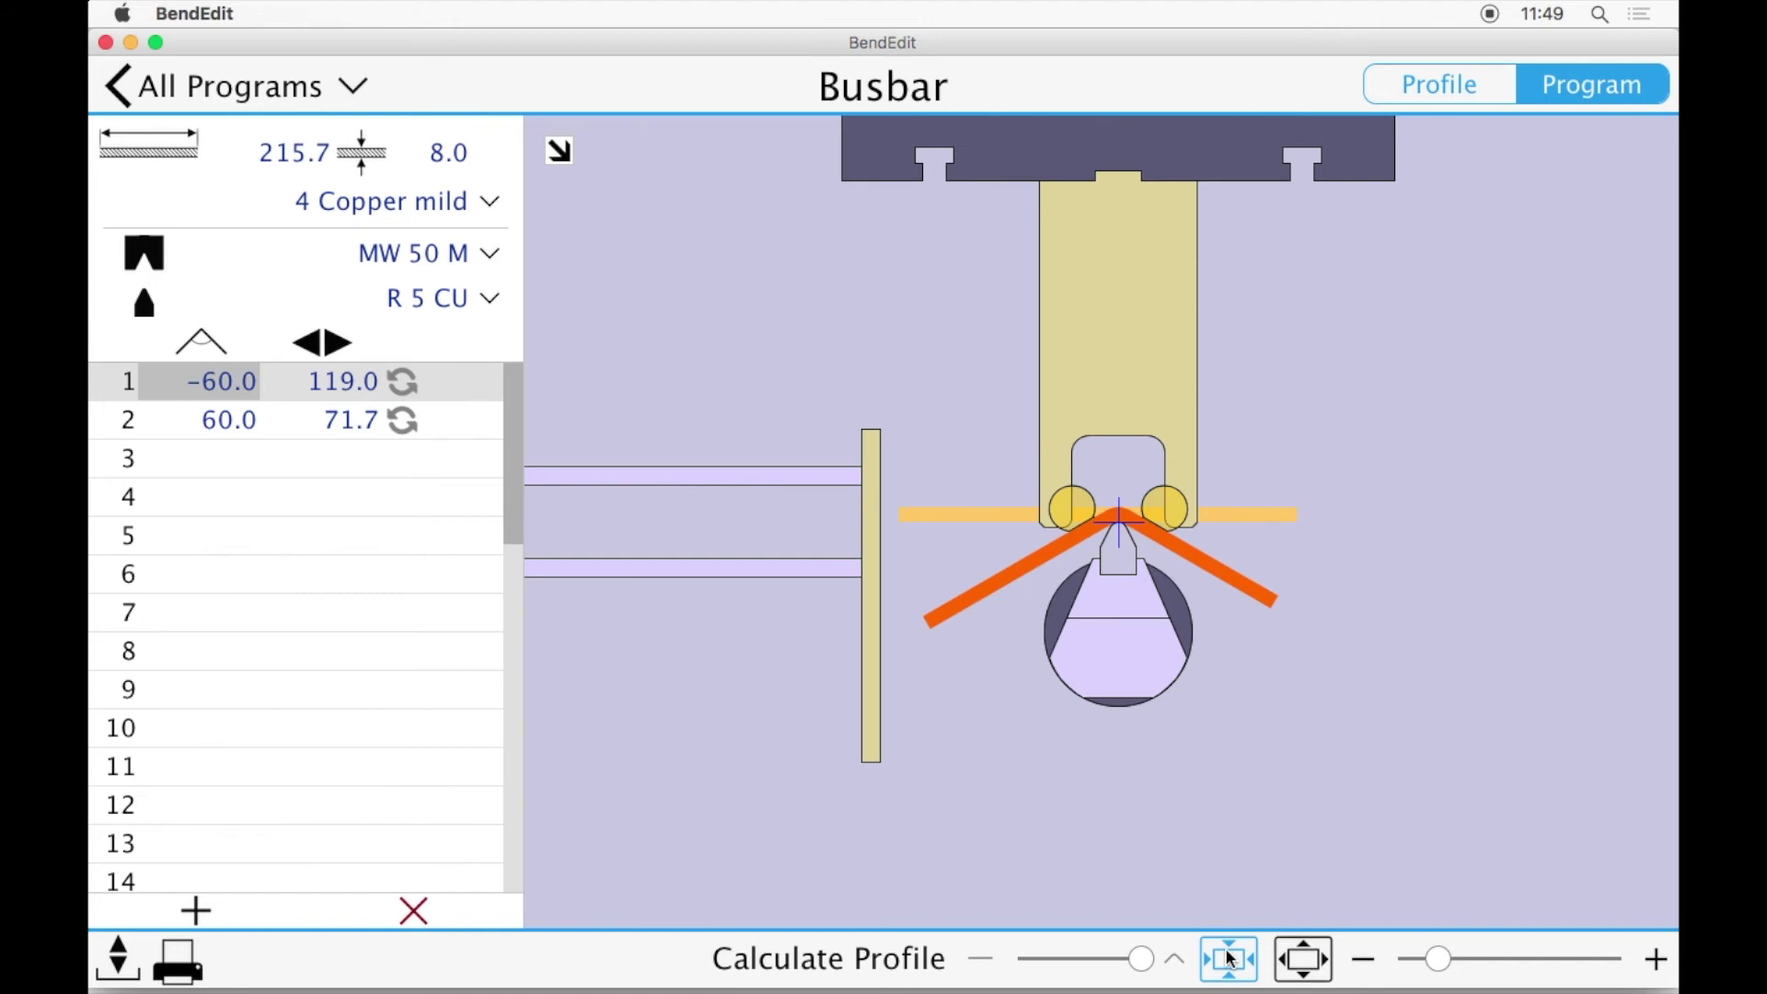
click(185, 414)
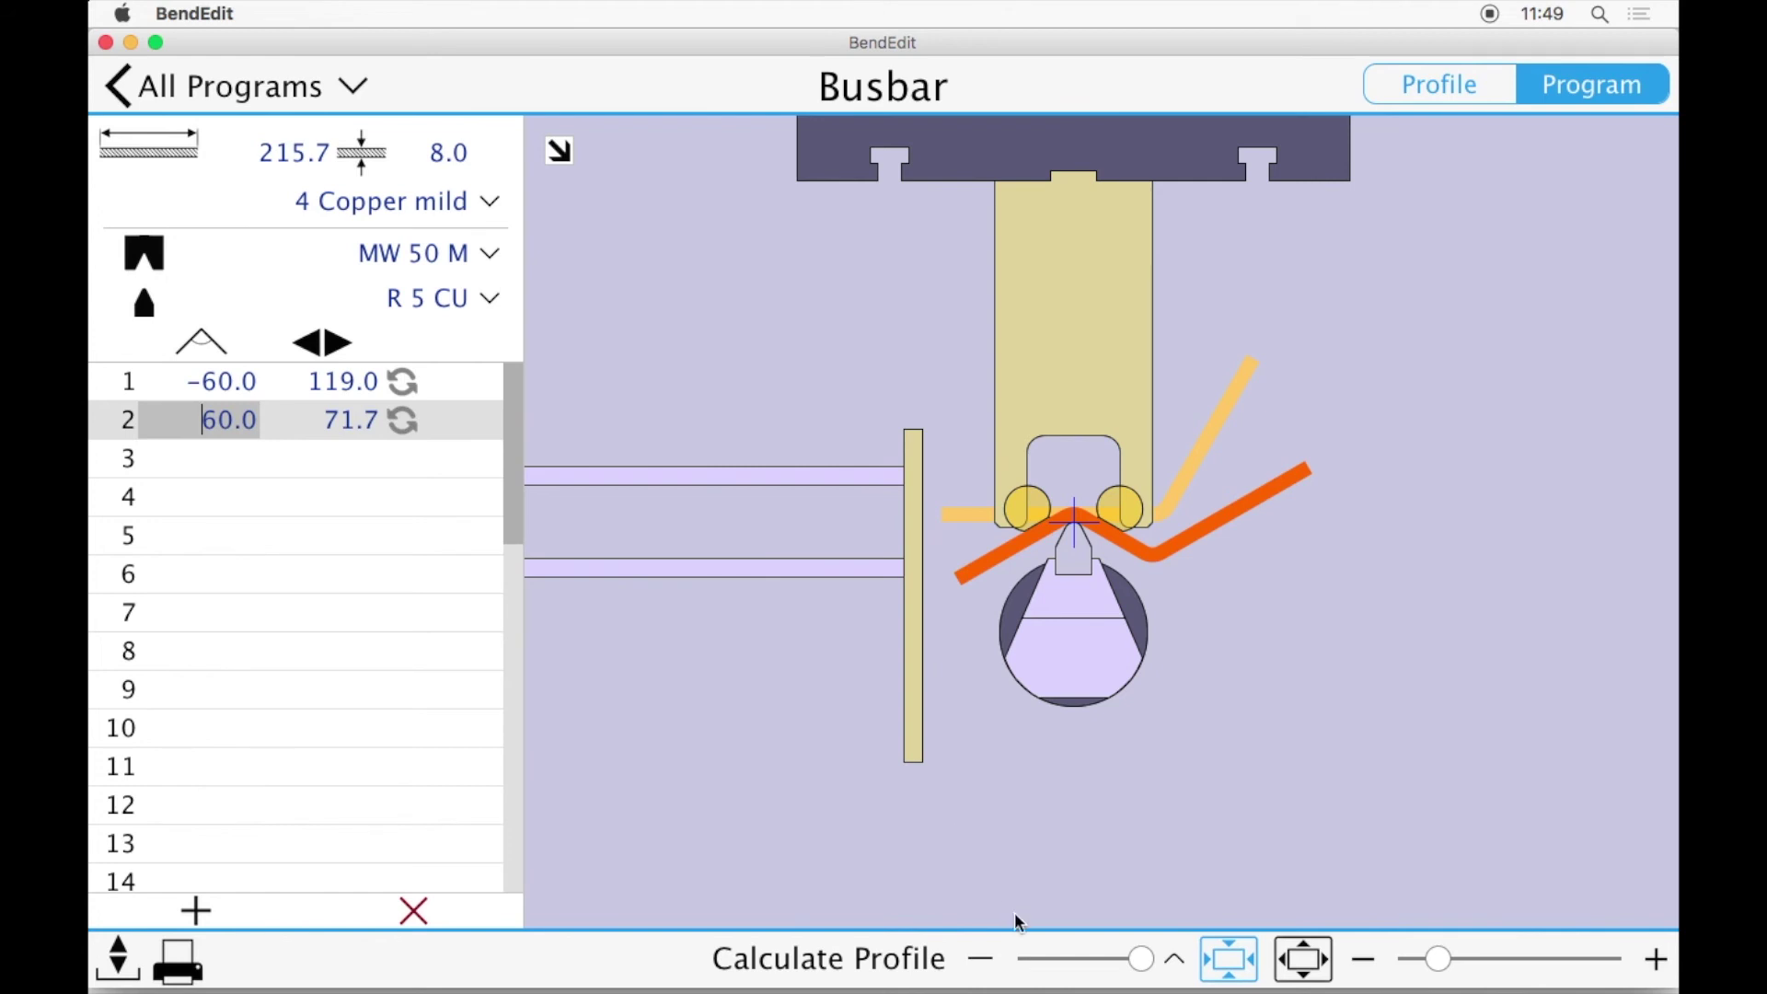
click(1023, 961)
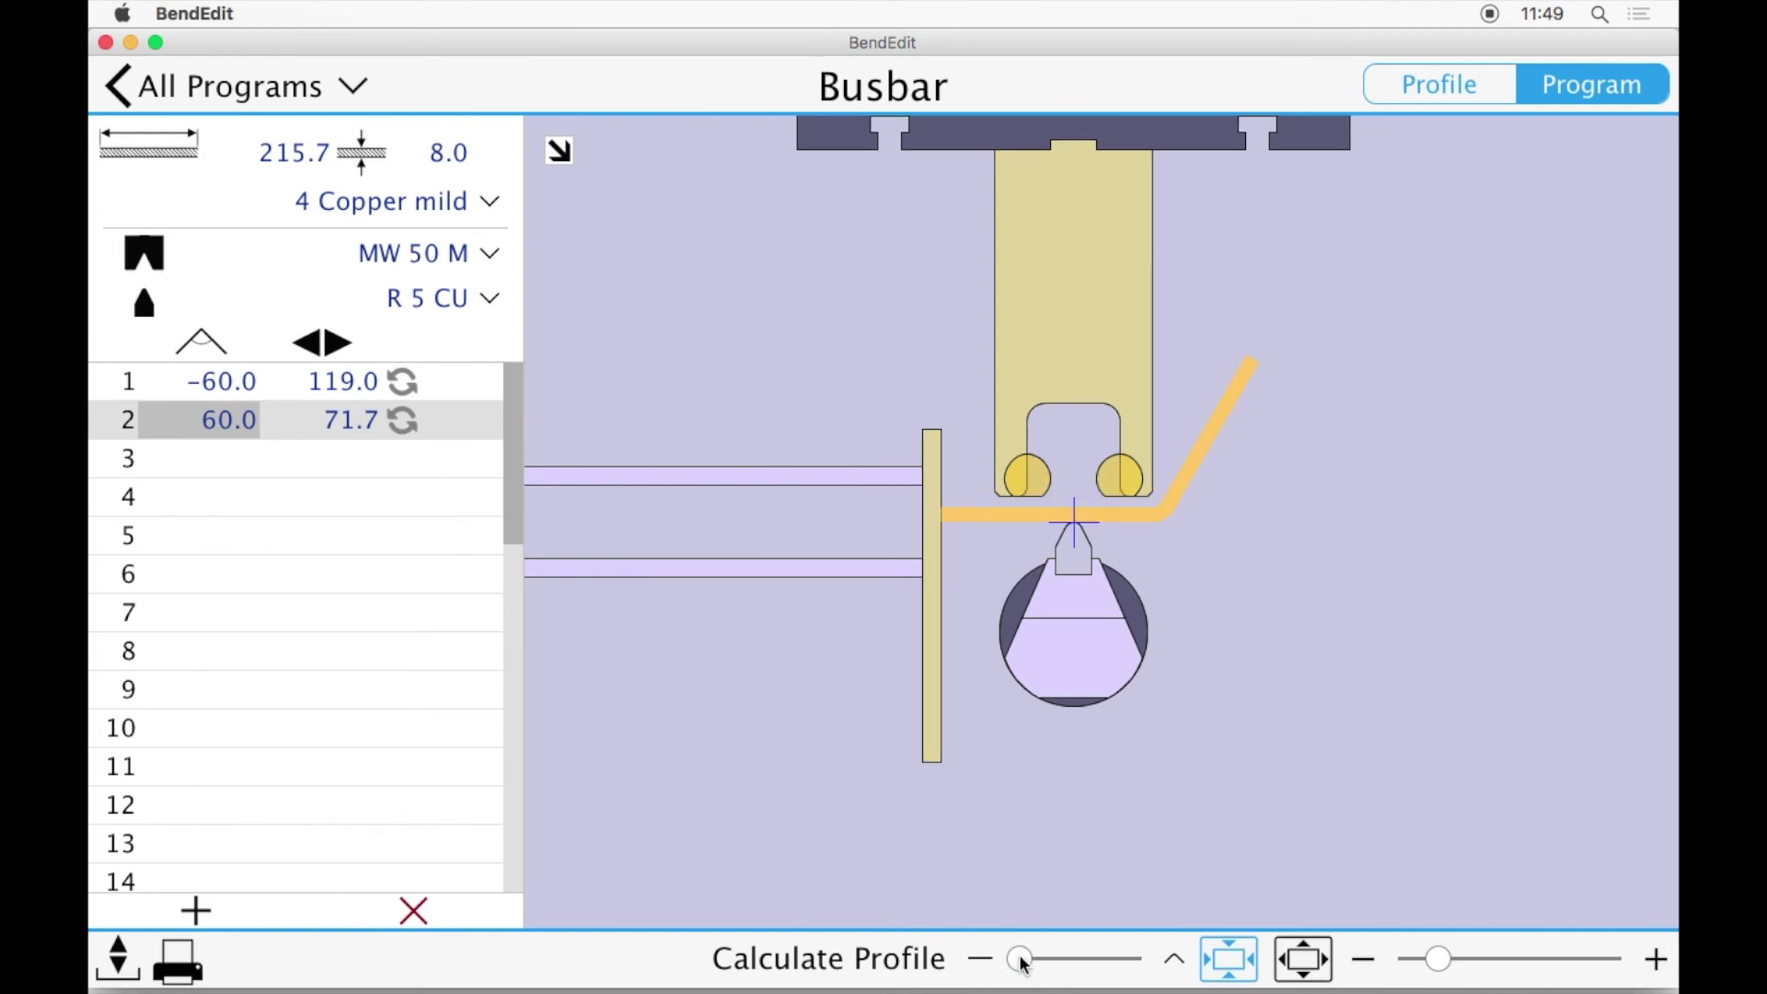
click(1174, 959)
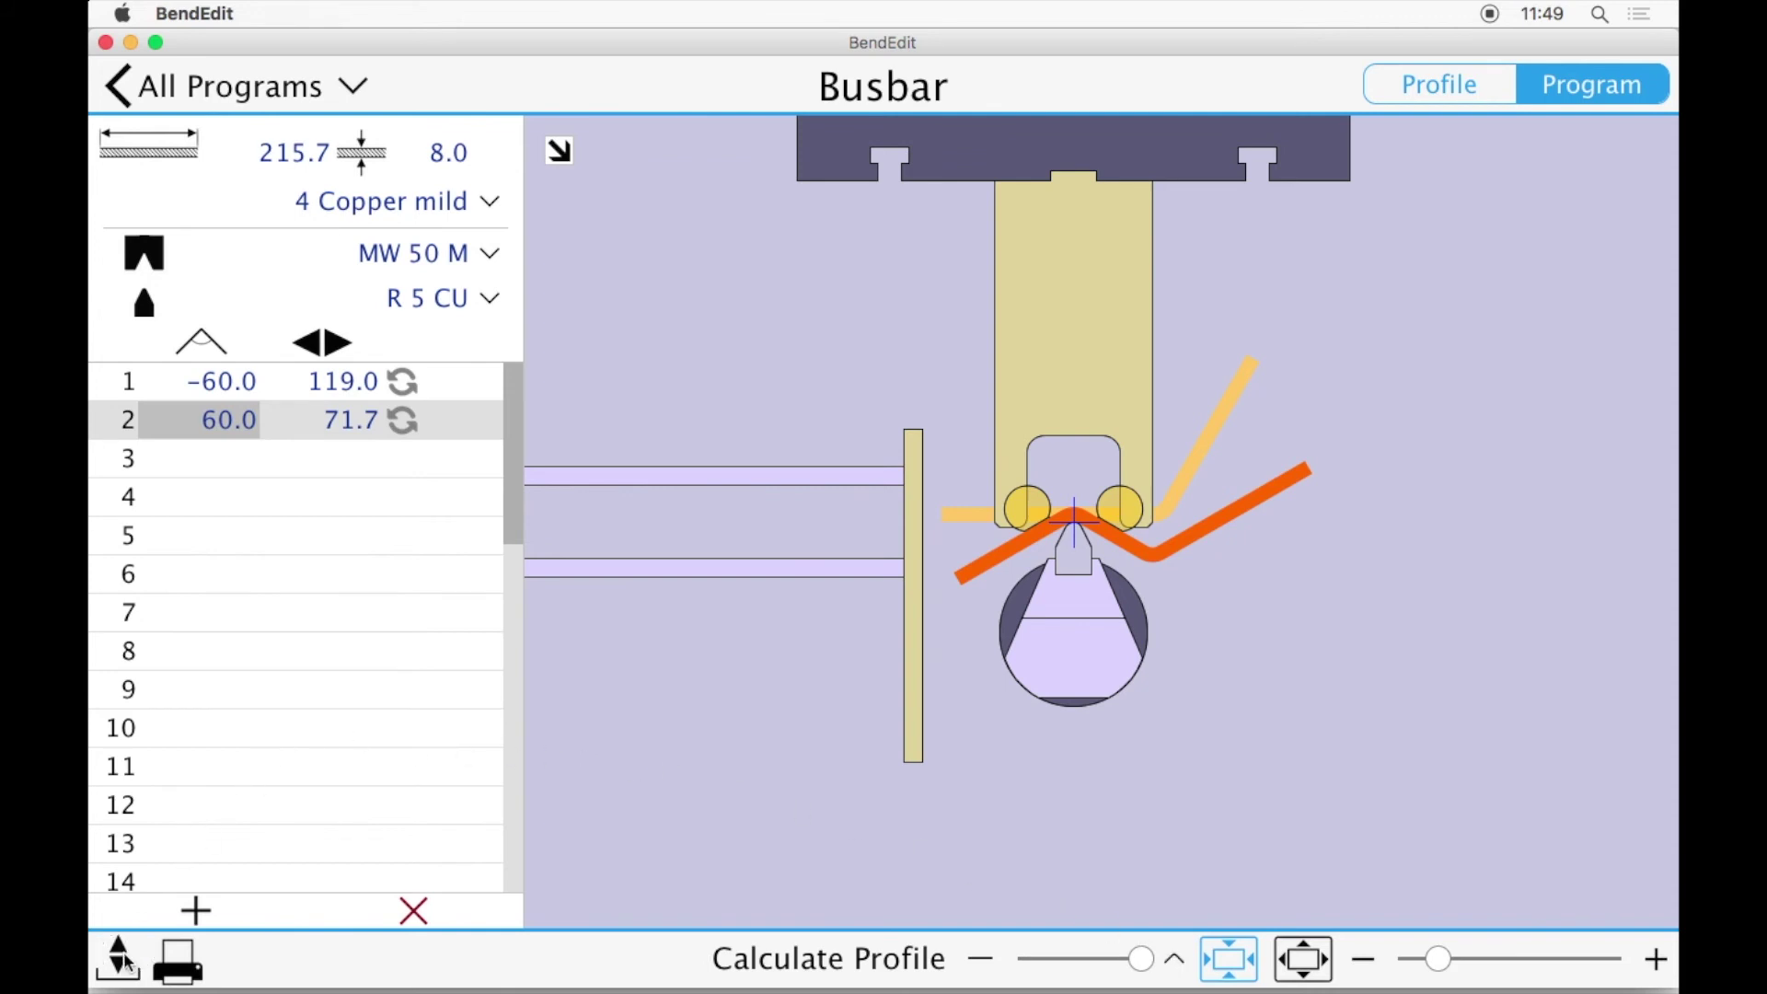
click(181, 962)
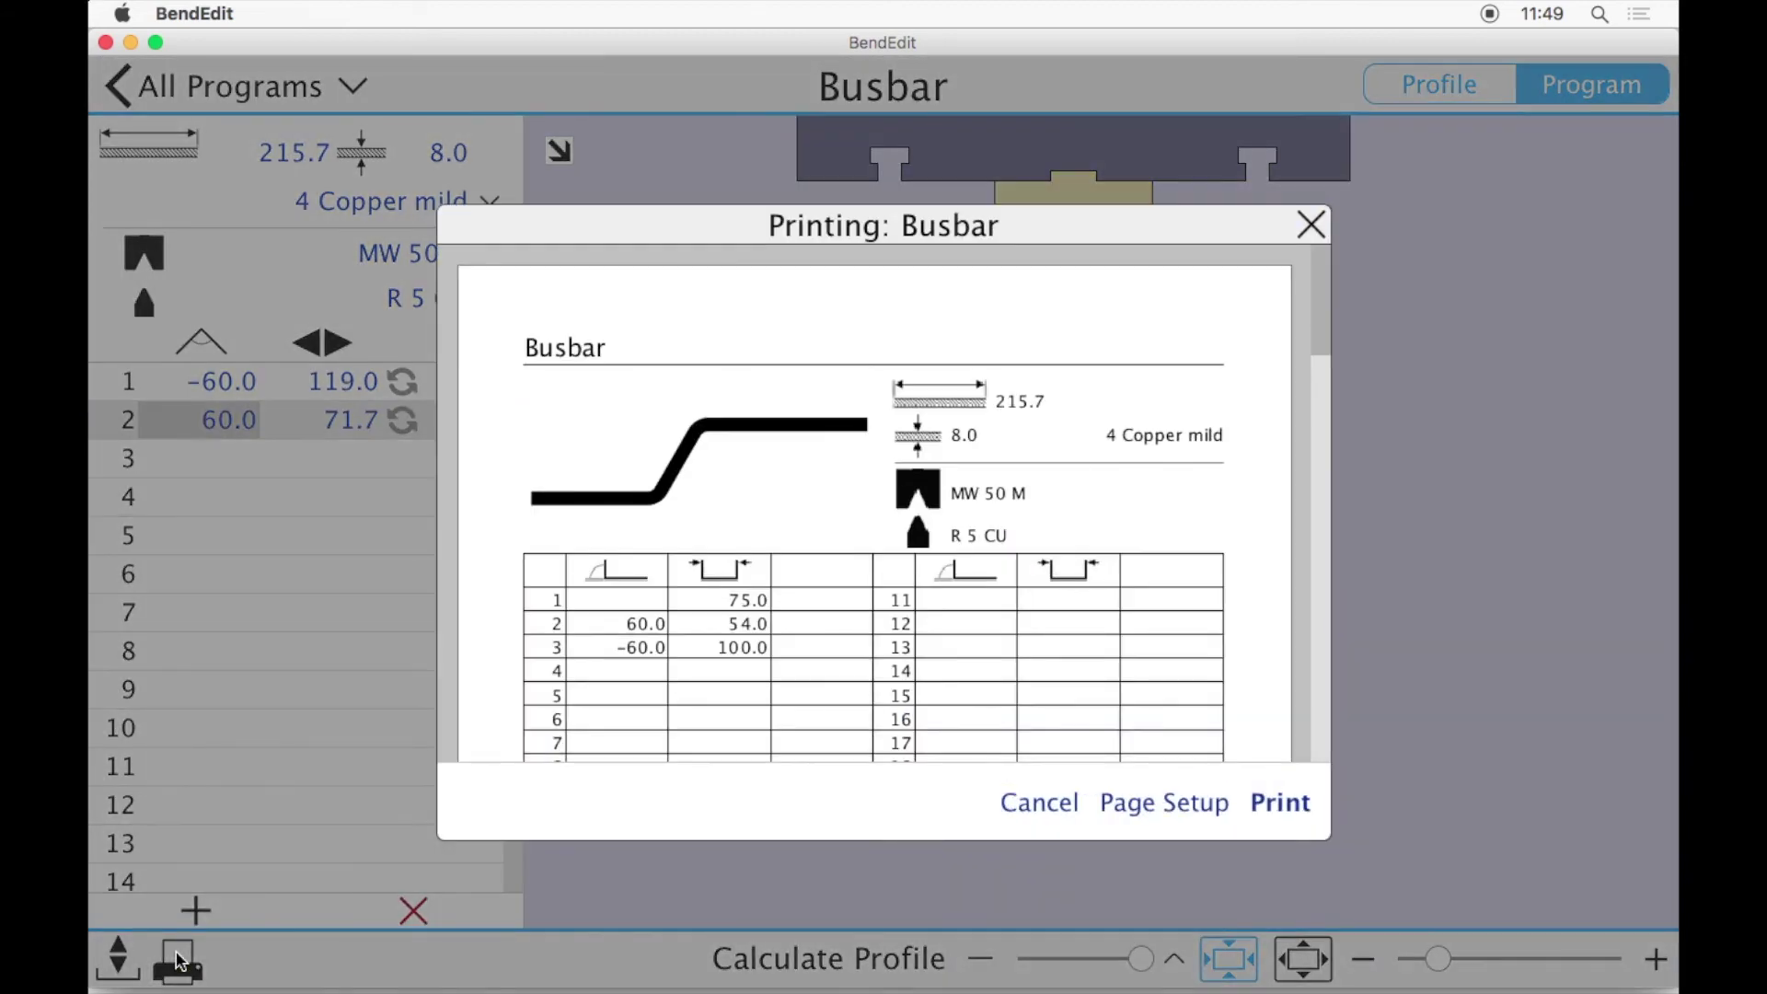
- Print the Busbar sheets on the Office Printer and return to the All Programs list
click(1318, 300)
drag(1319, 300, 1334, 564)
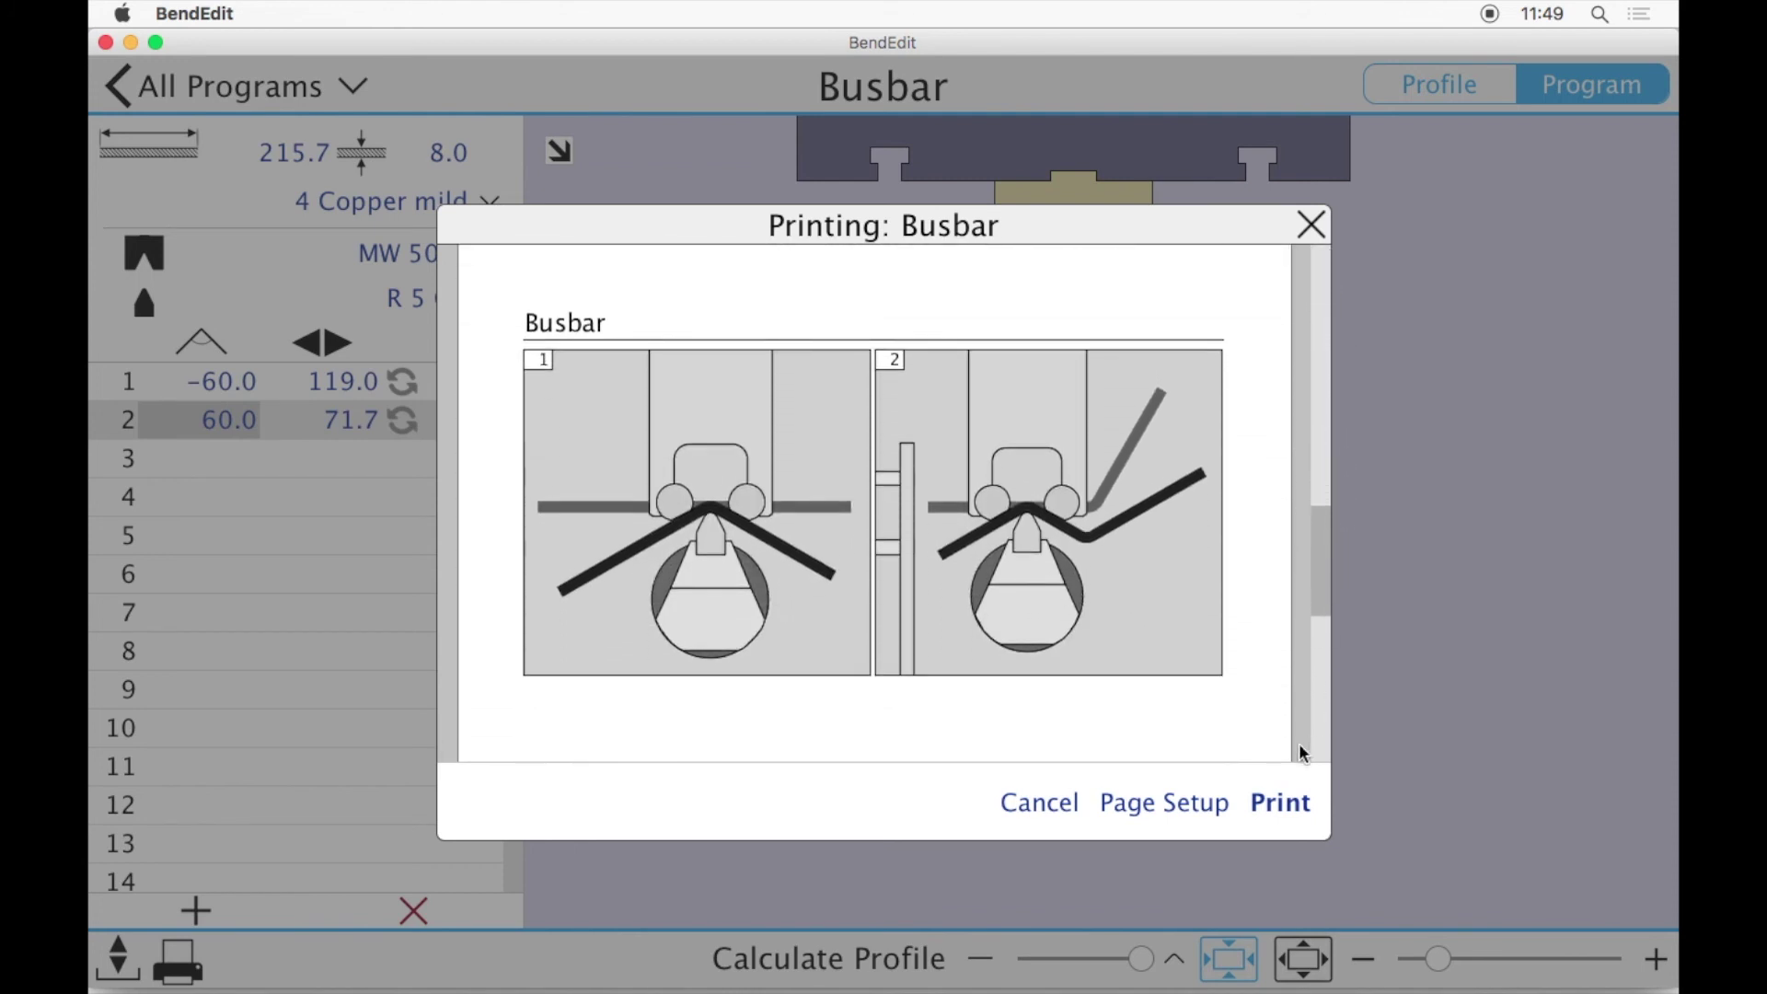
click(1279, 800)
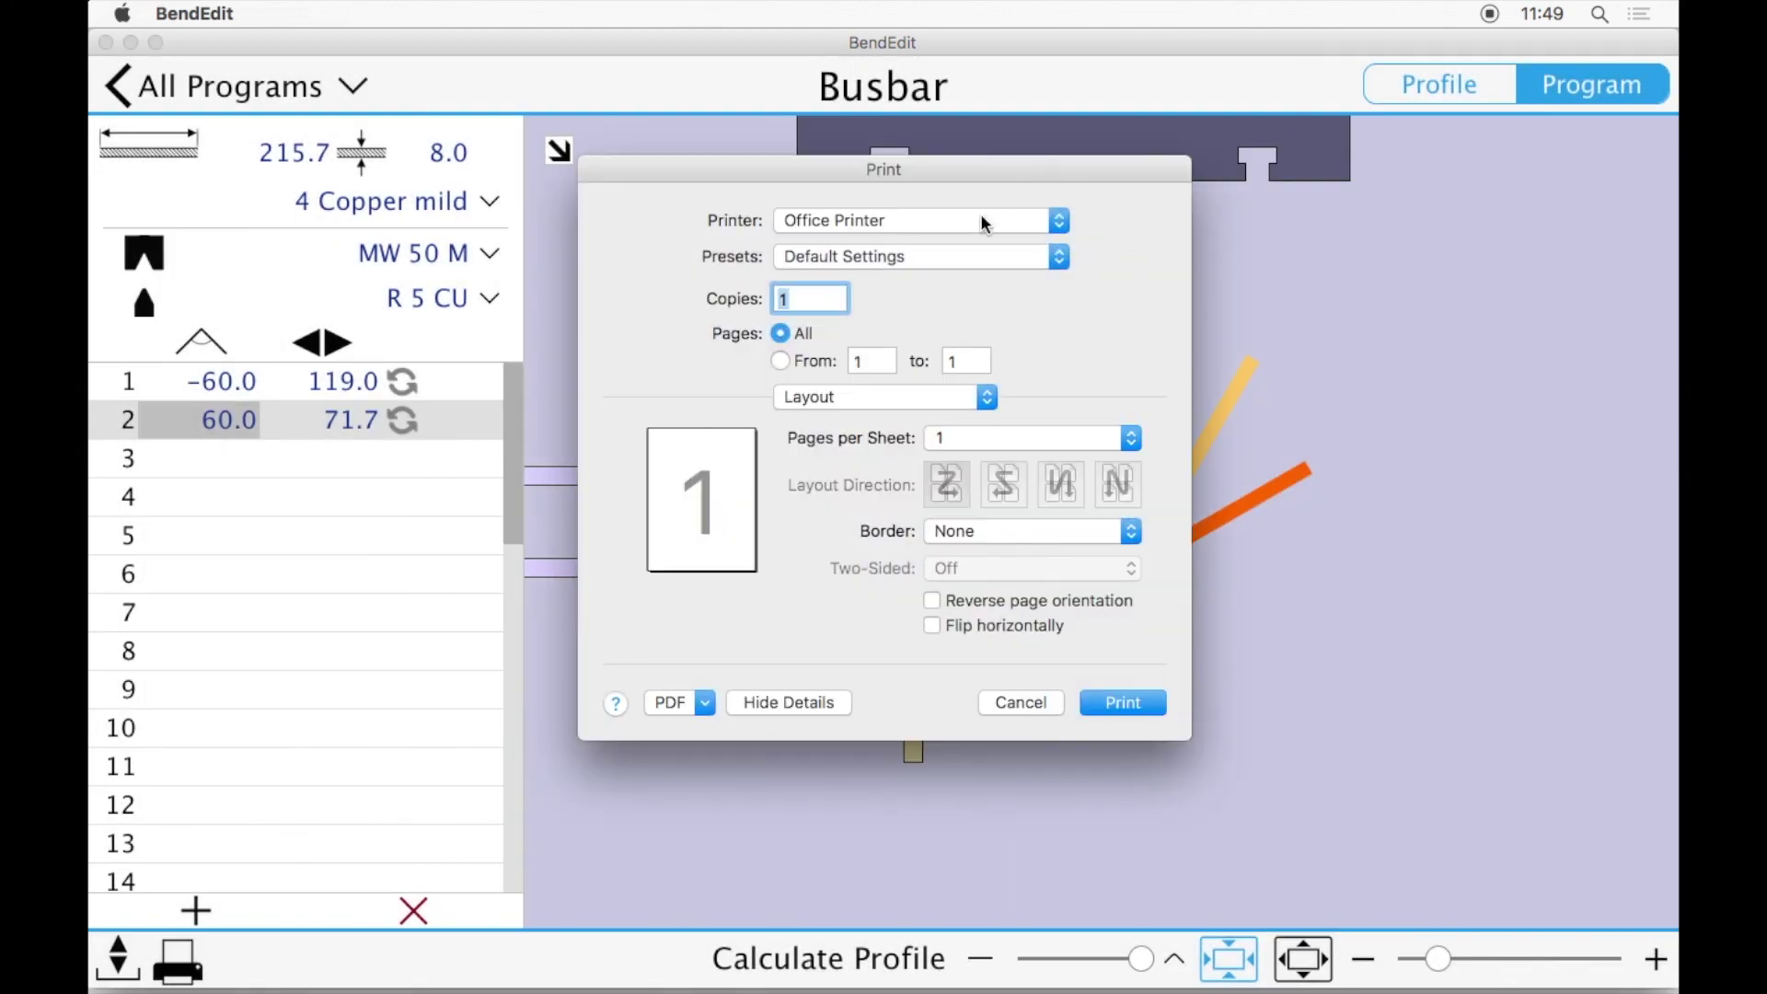
click(982, 223)
click(878, 222)
click(1121, 700)
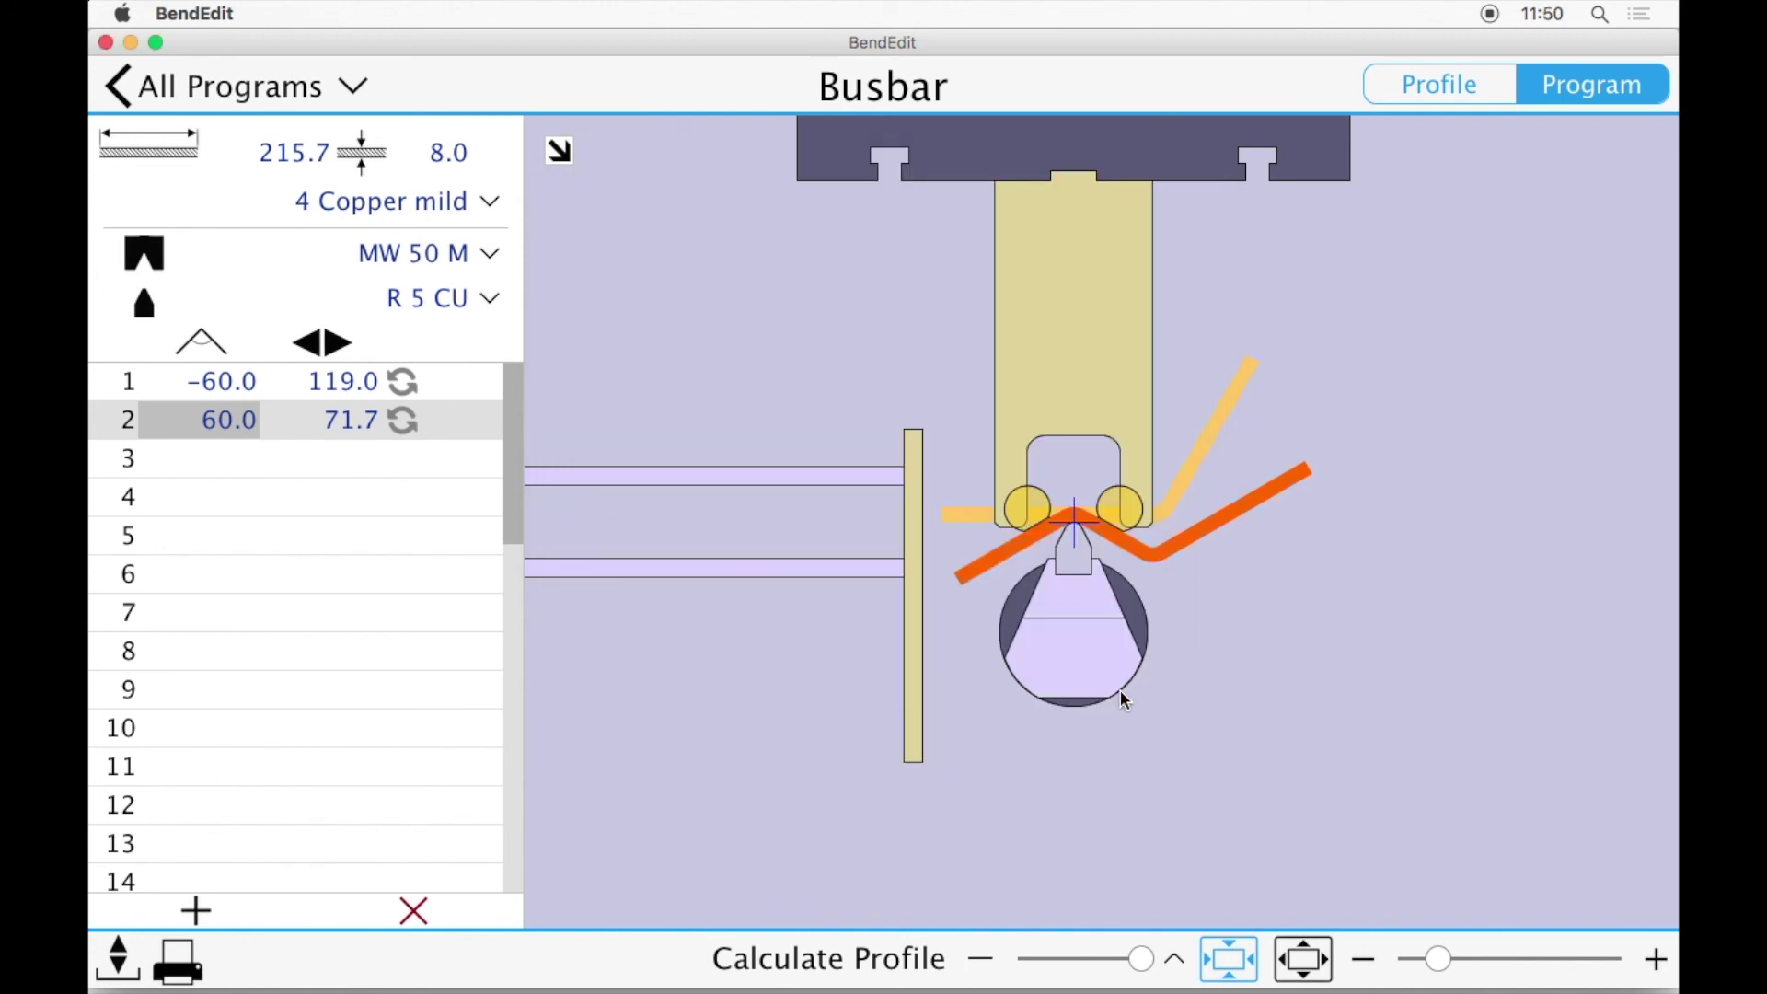
click(208, 81)
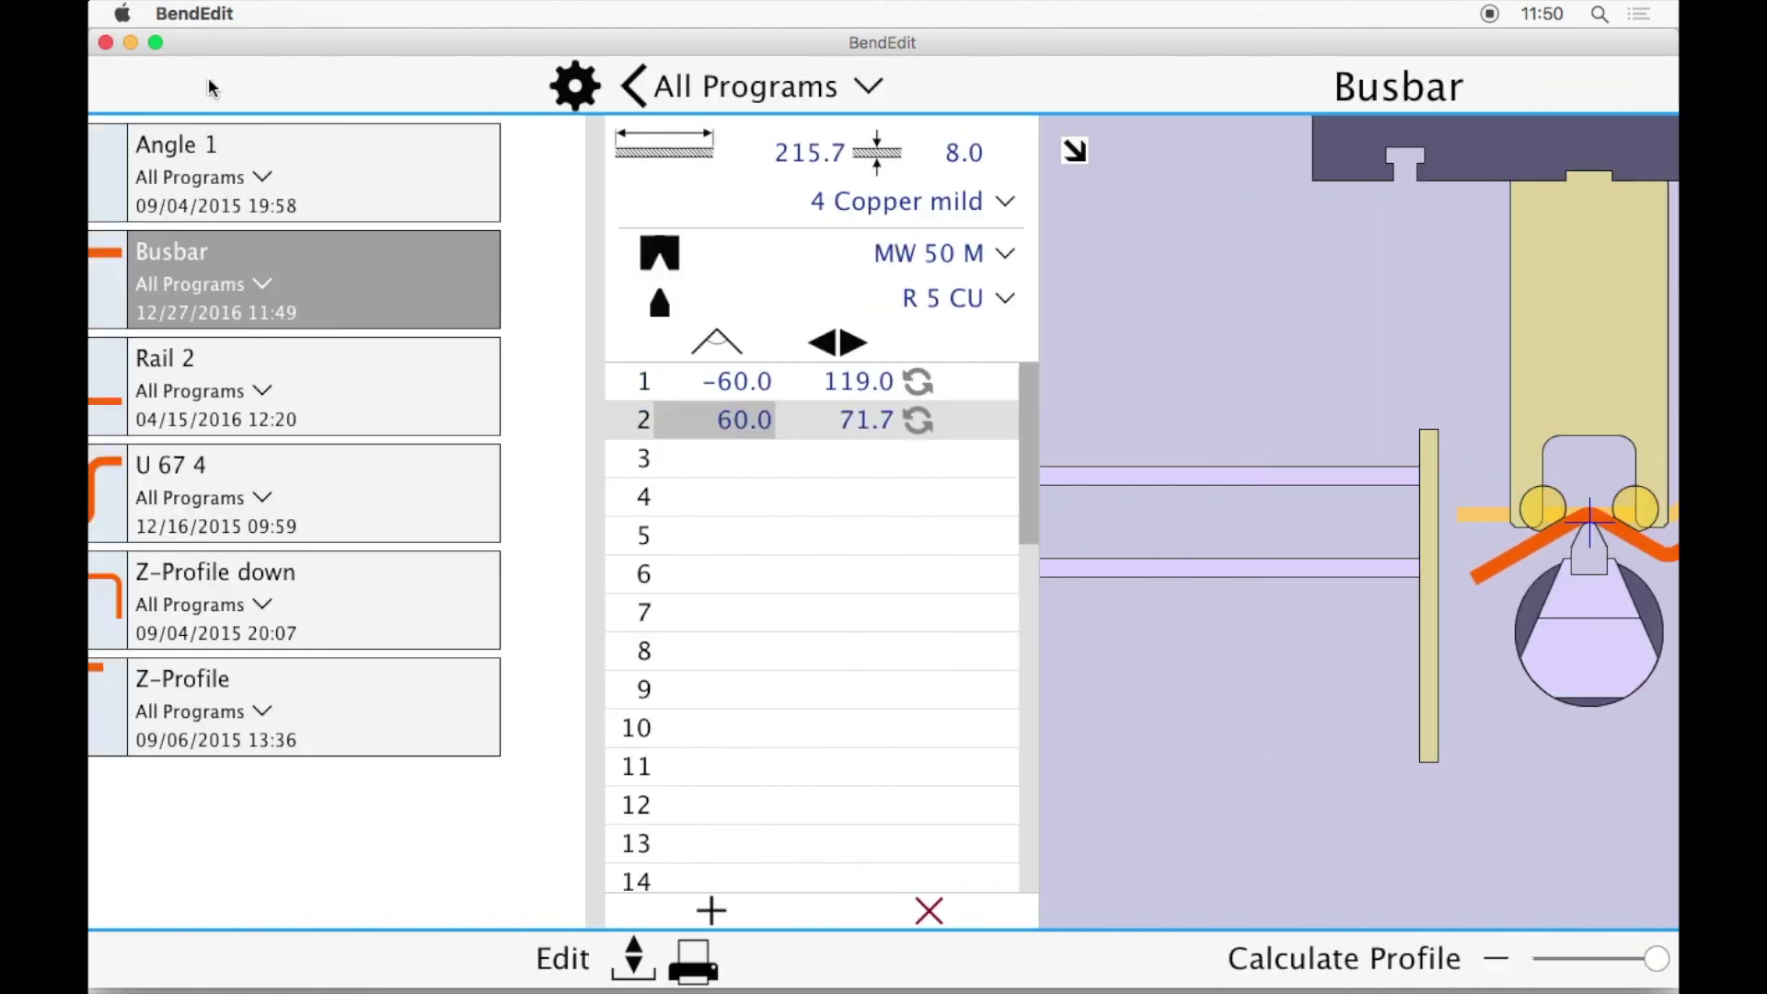